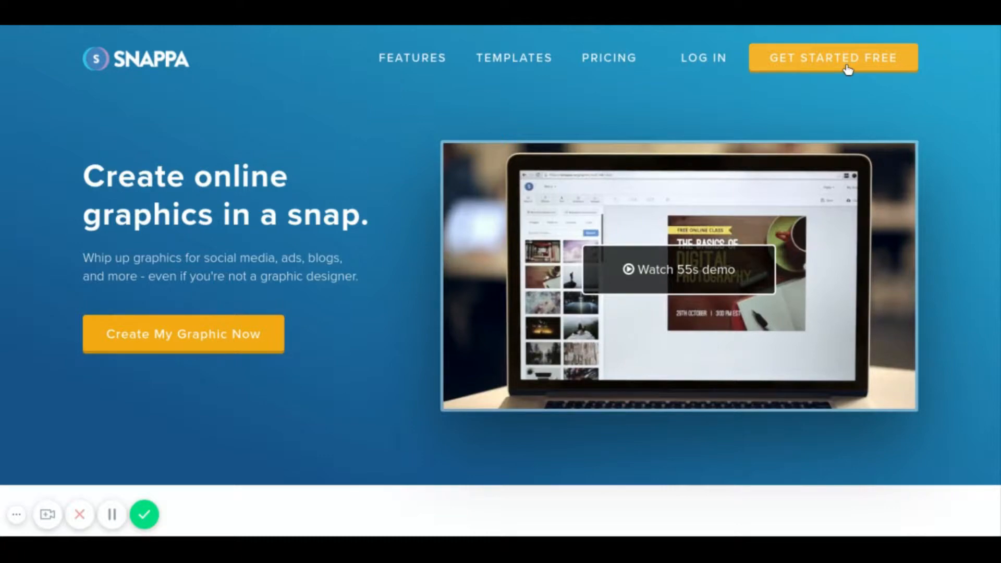
Open the free sign-up form and enter the account holder's name.
click(849, 69)
click(469, 182)
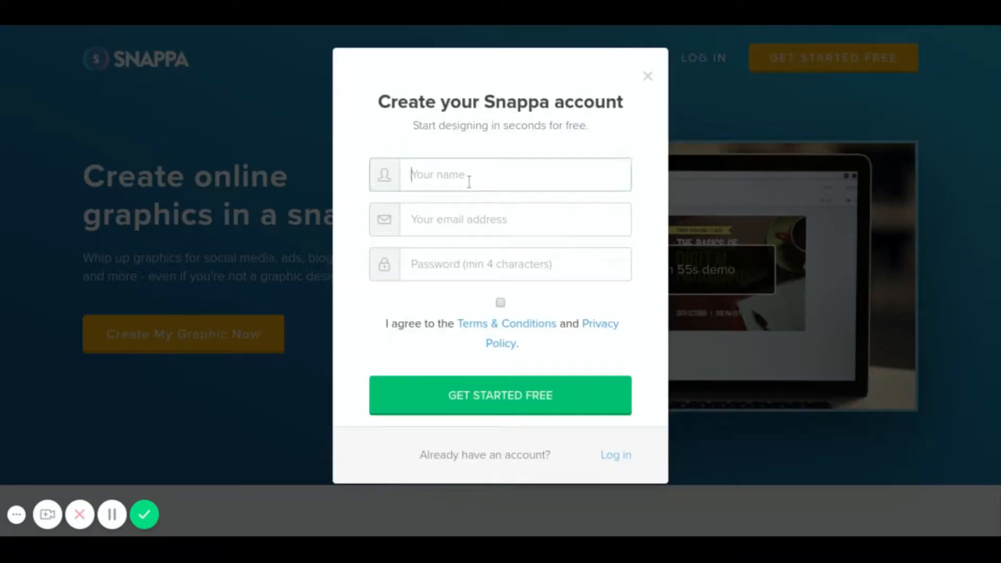
text(billy)
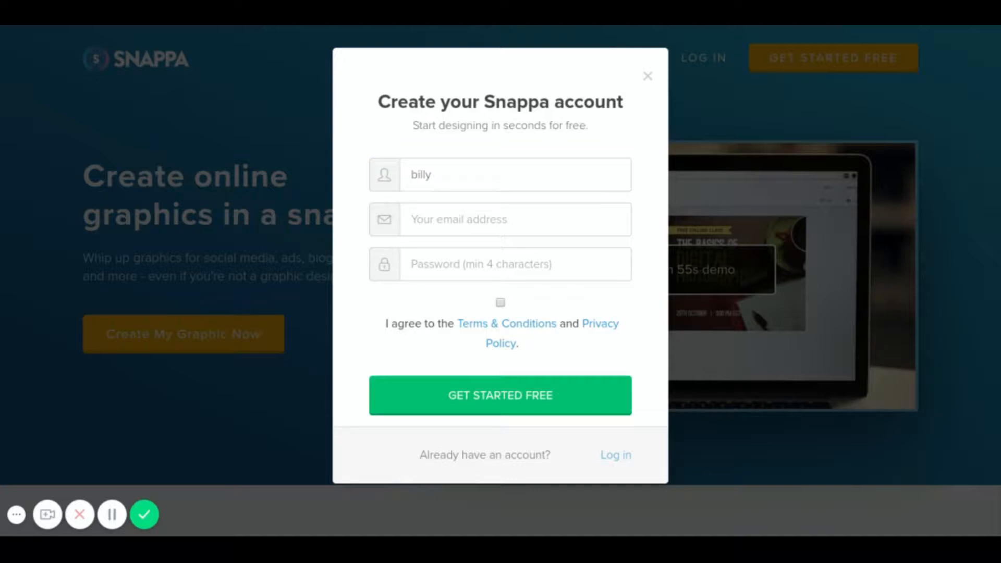
click(452, 170)
Enter the e-mail address and password, accept the terms, and create the account.
click(456, 231)
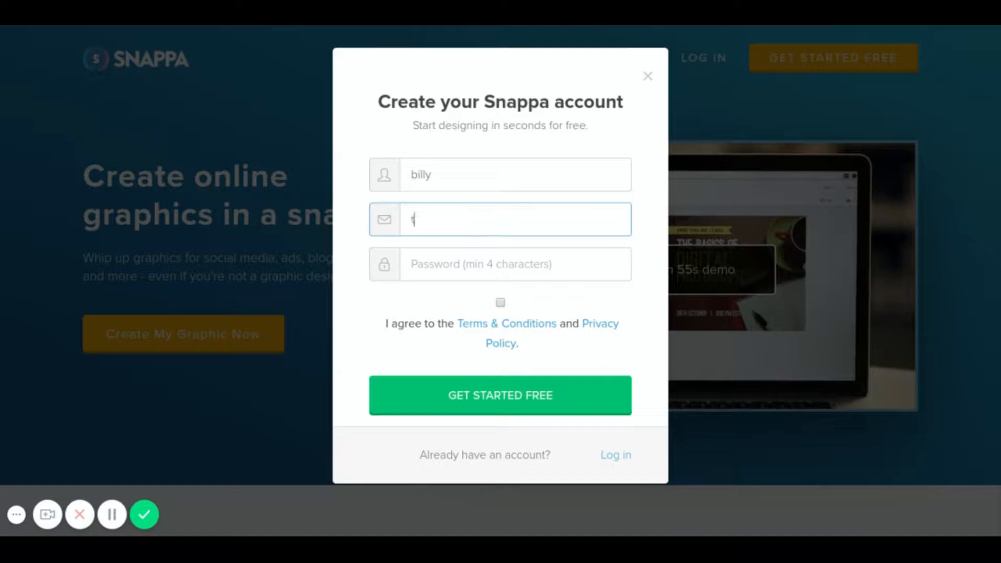
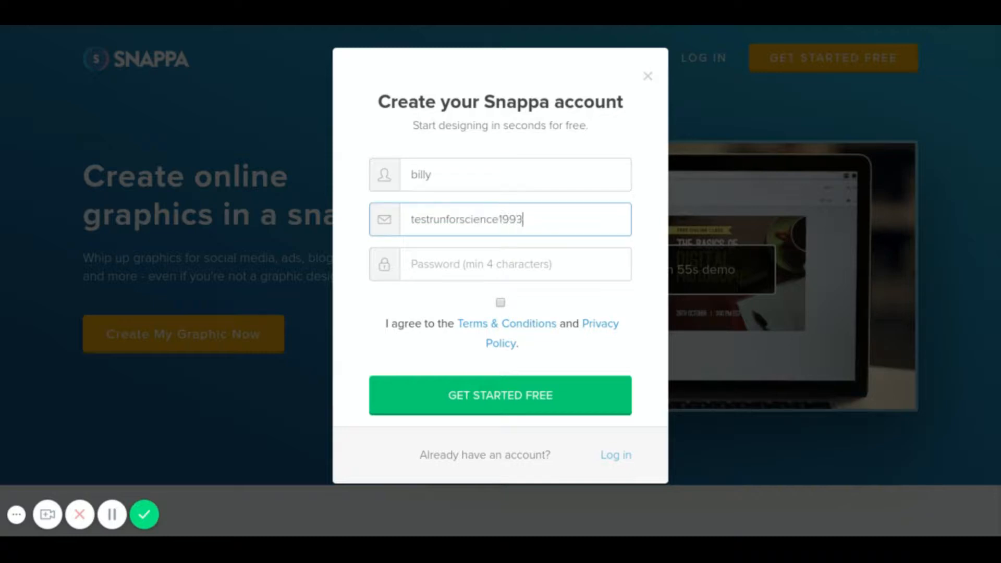
key(Tab)
text(••••••••••••)
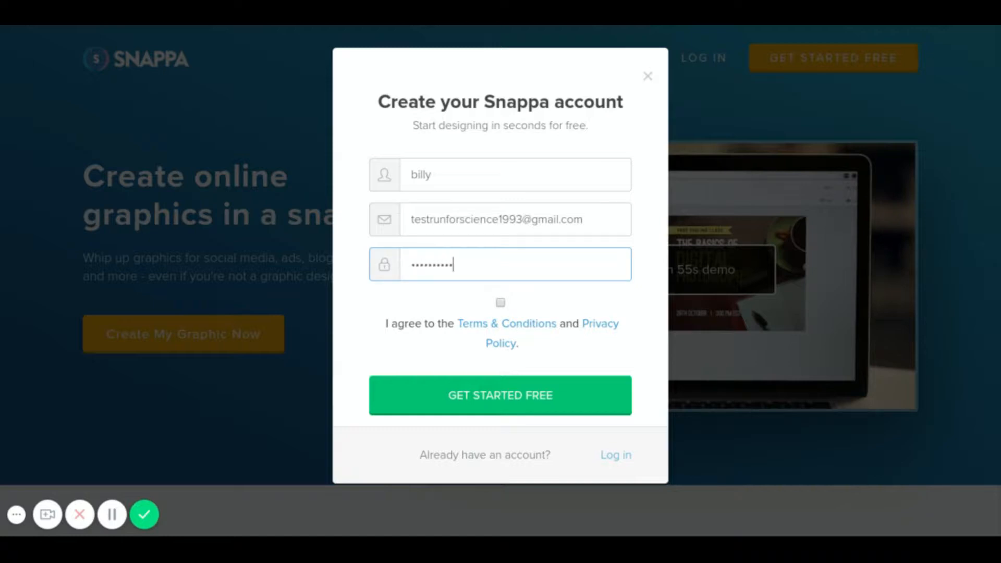
click(499, 302)
click(517, 403)
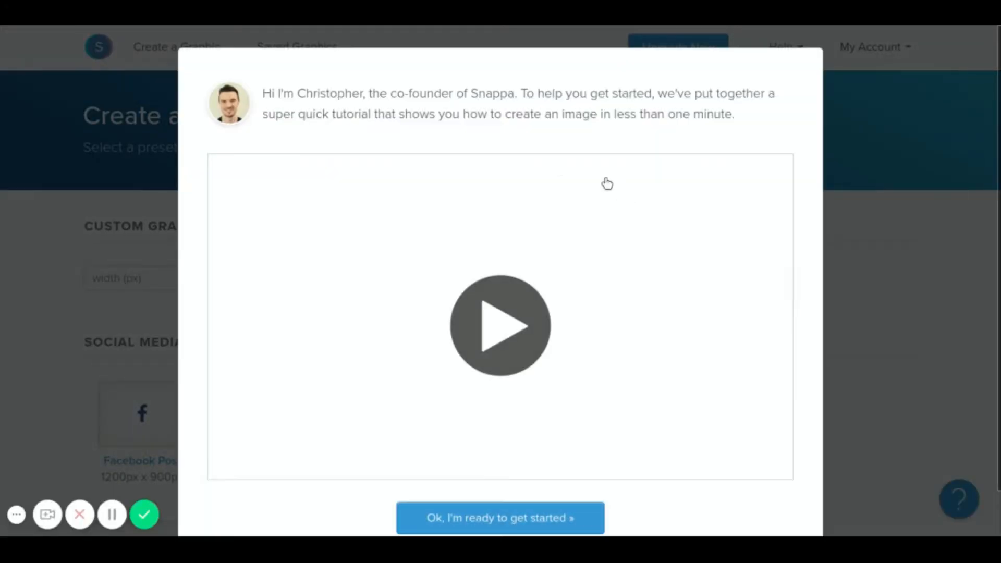
Play the intro tutorial video, then dismiss the welcome overlay with 'Ok, I'm ready to get started'.
drag(1000, 111, 999, 147)
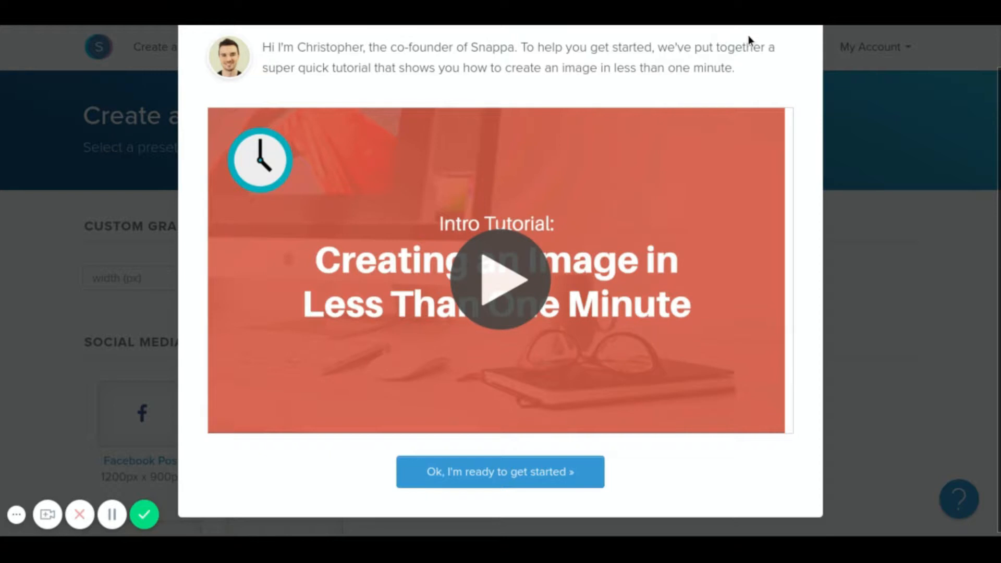
click(515, 295)
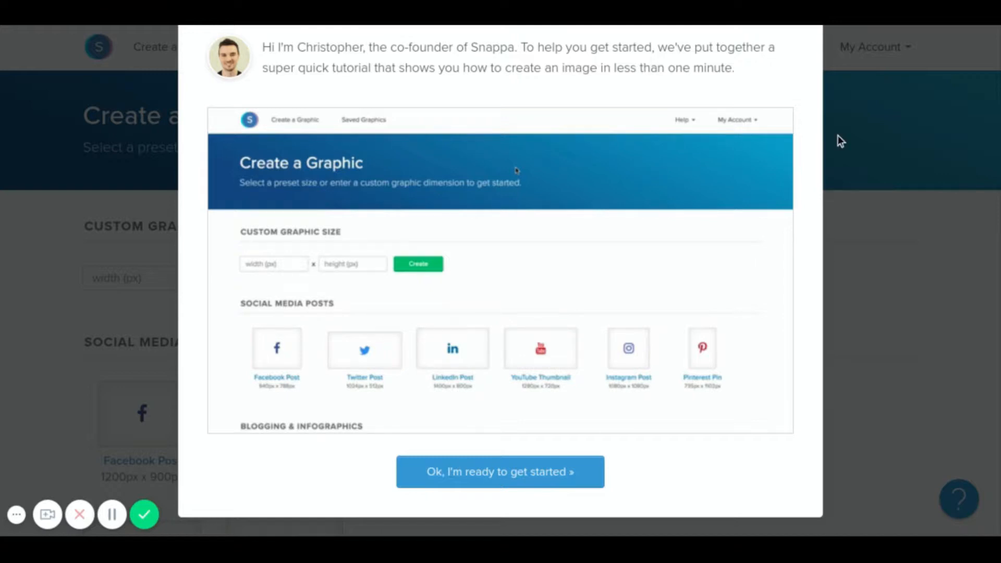
click(498, 485)
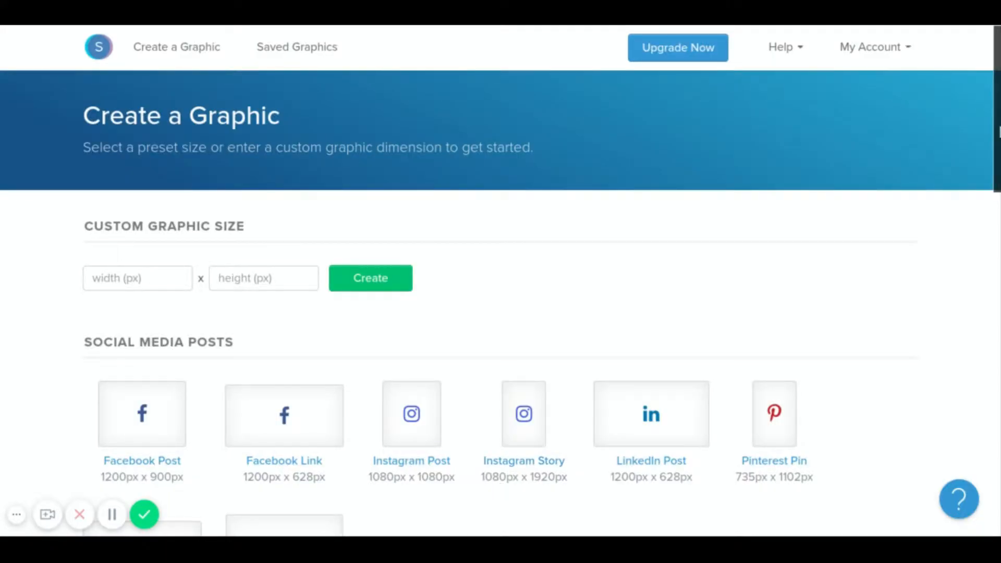
scroll(999, 129, down, 3)
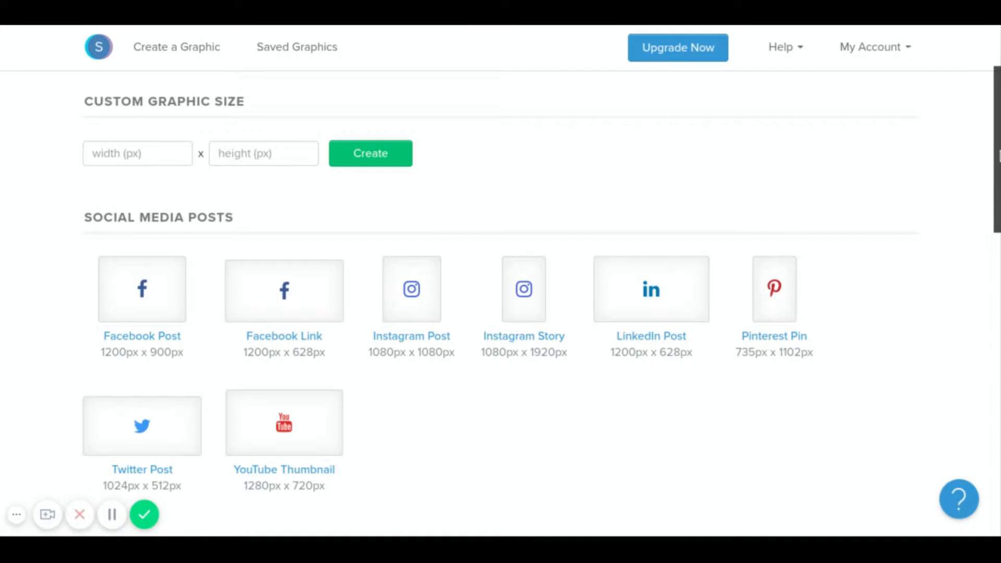
scroll(999, 131, down, 3)
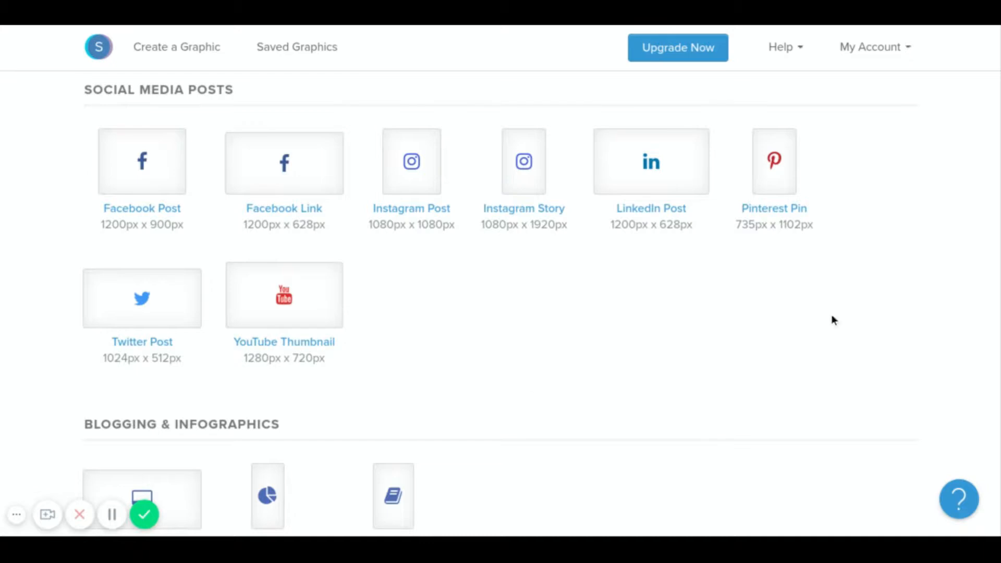
drag(998, 189, 978, 281)
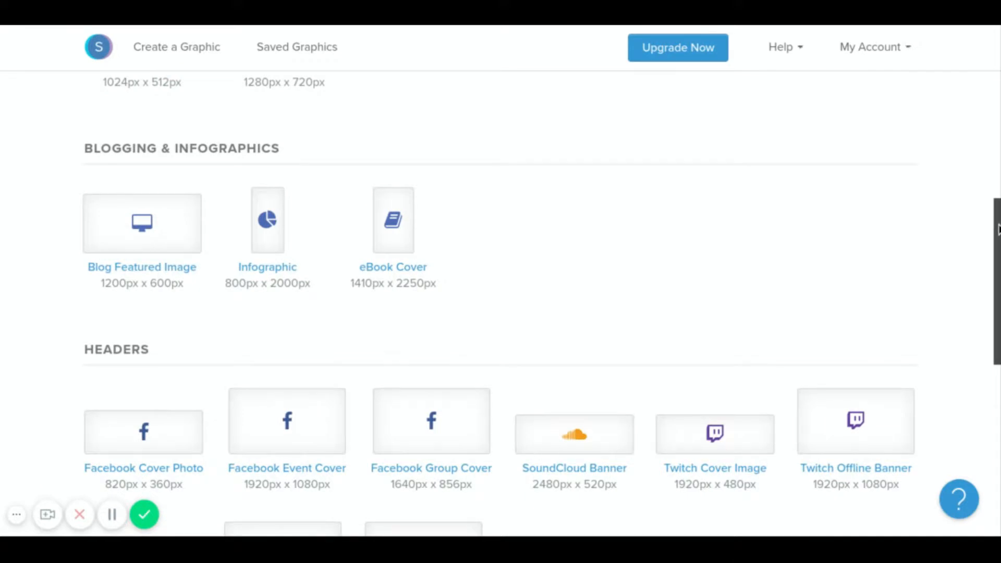
drag(998, 229, 998, 303)
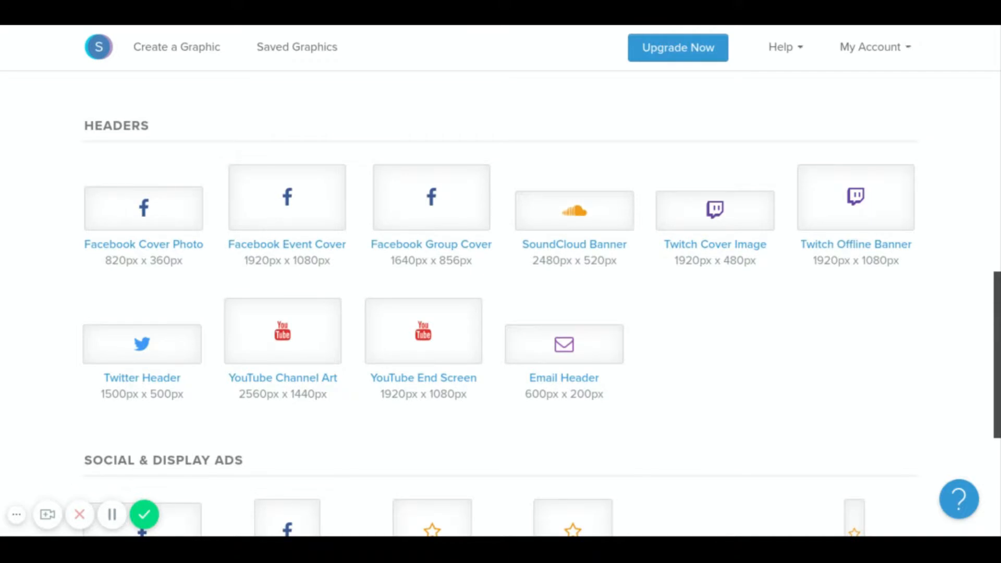
drag(998, 302, 998, 143)
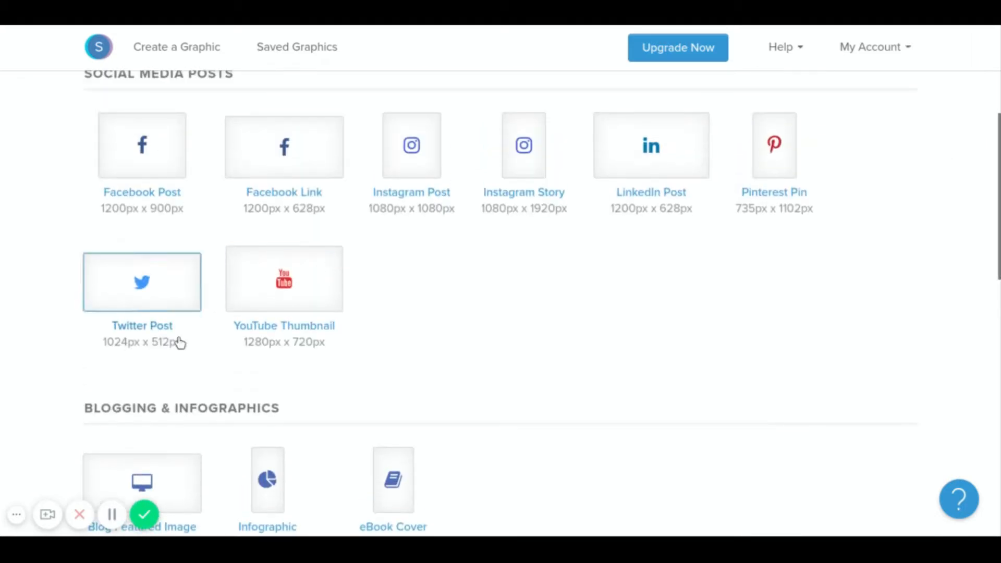
click(250, 285)
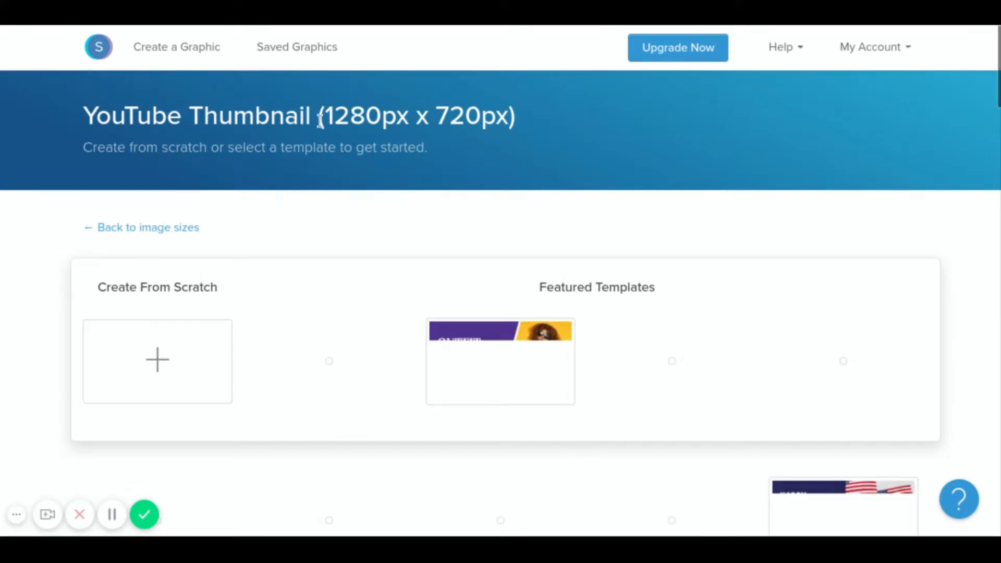
mouse_move(524, 121)
mouse_down()
mouse_move(317, 116)
mouse_move(508, 116)
mouse_move(534, 143)
mouse_move(415, 115)
mouse_move(313, 125)
mouse_move(530, 129)
mouse_up()
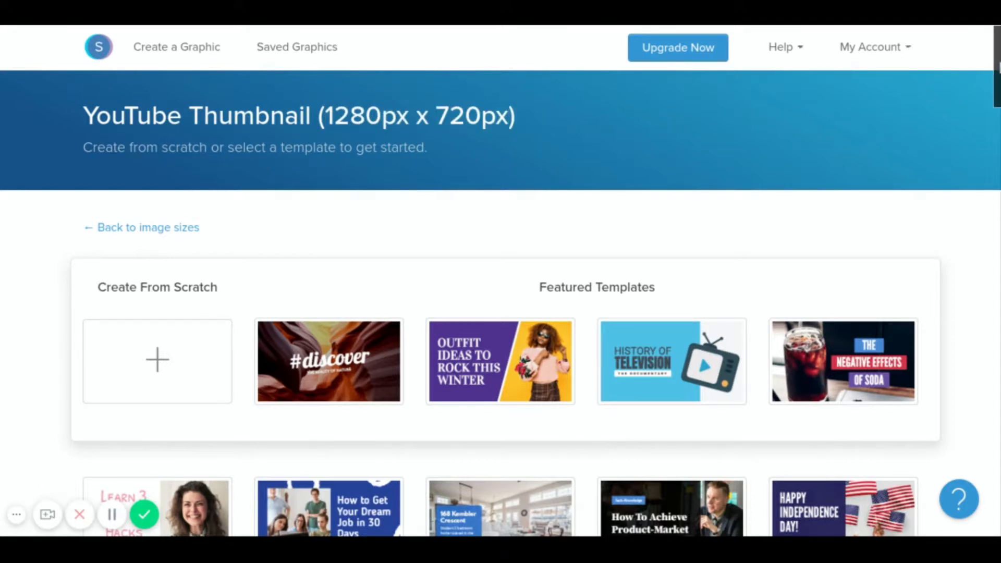
scroll(500, 282, down, 3)
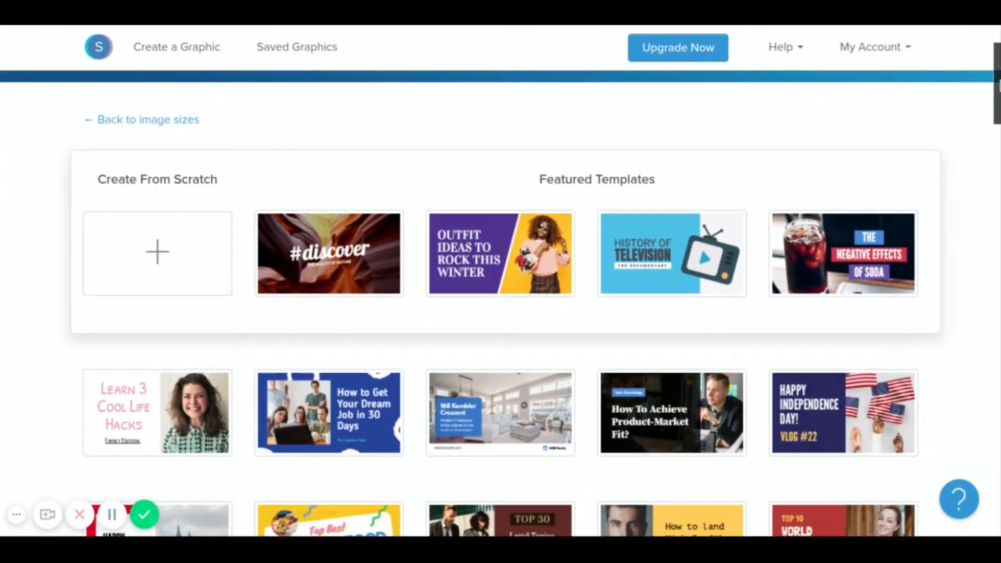
scroll(501, 282, down, 4)
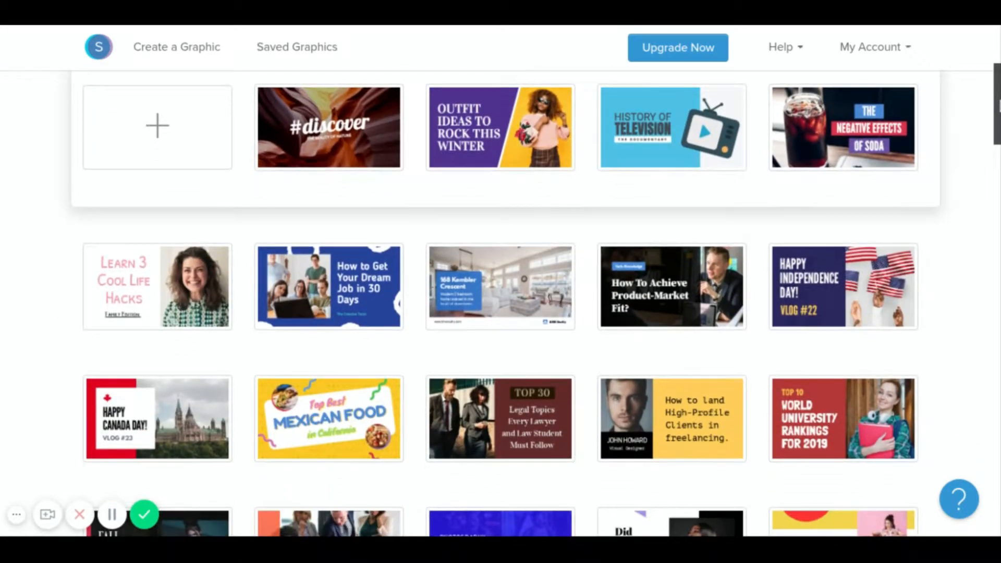
scroll(501, 281, down, 1)
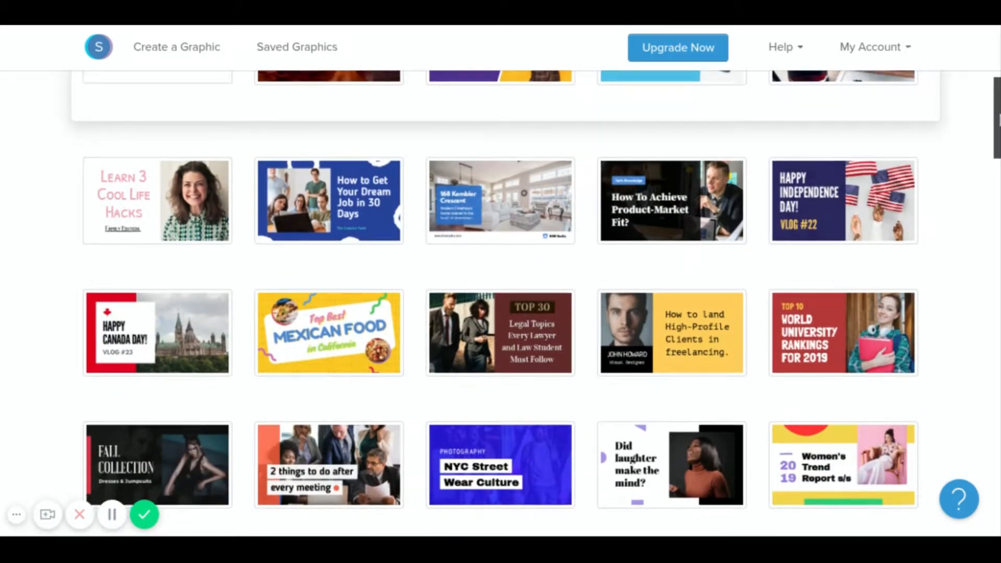
scroll(501, 281, down, 2)
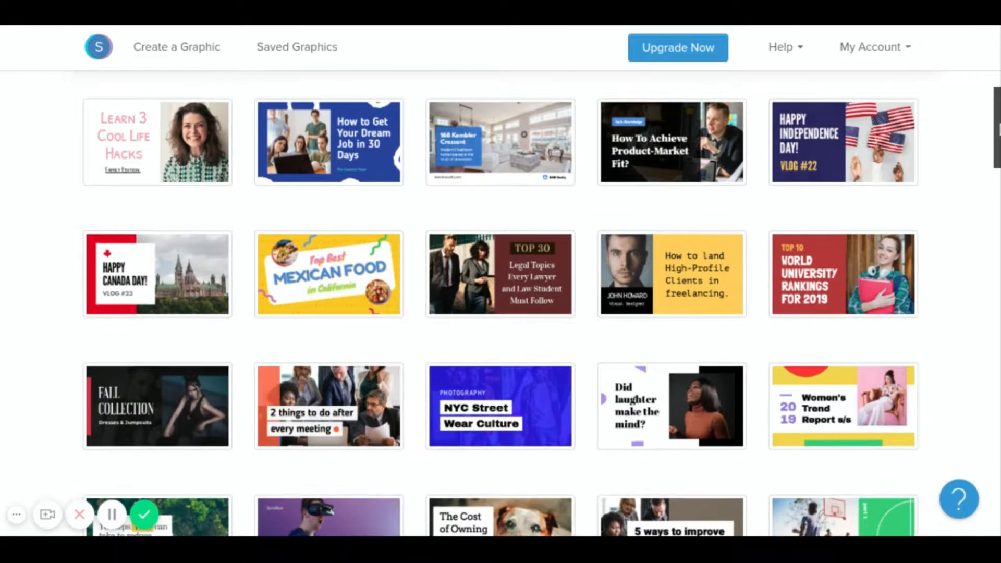
scroll(500, 282, down, 4)
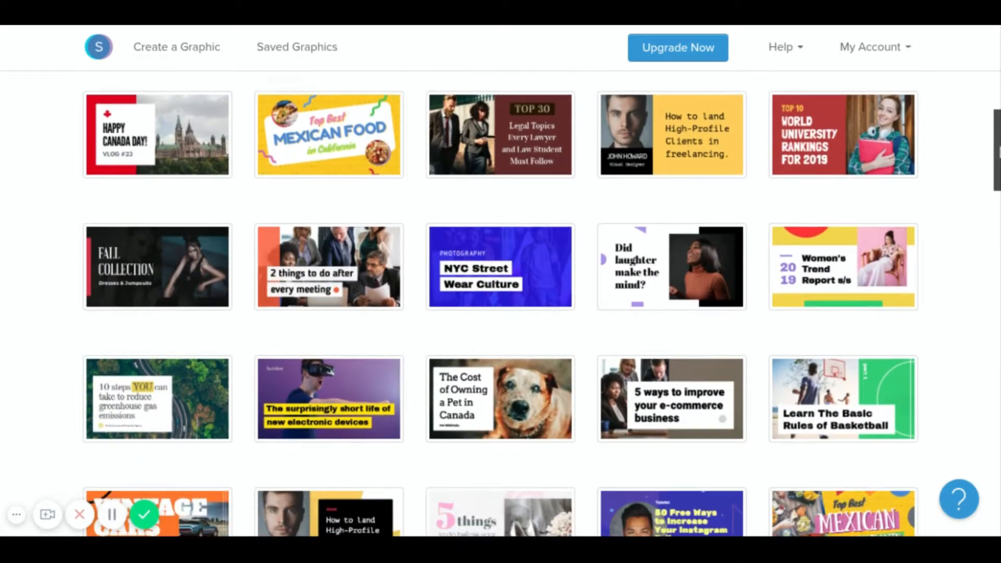
scroll(501, 282, down, 5)
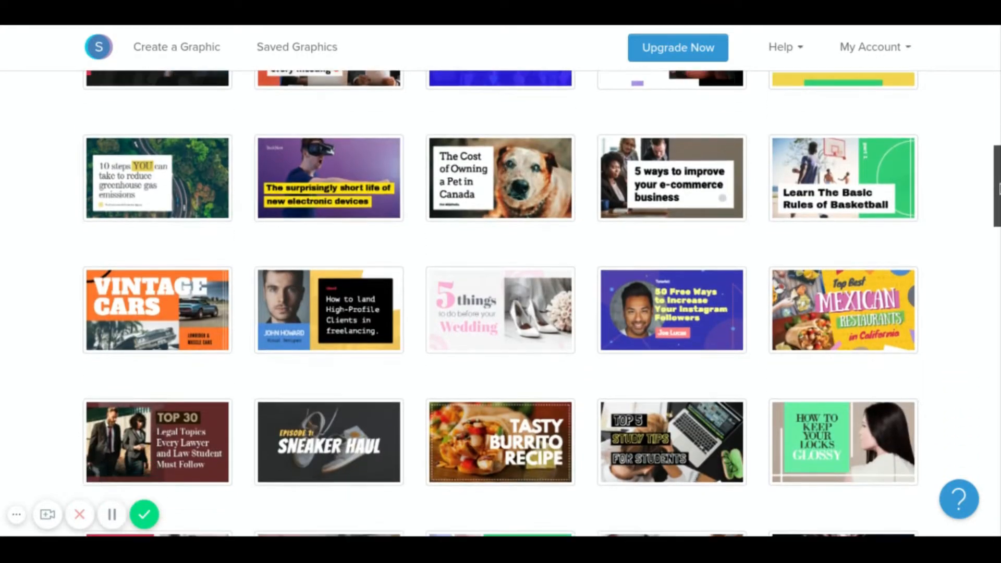
scroll(501, 282, down, 4)
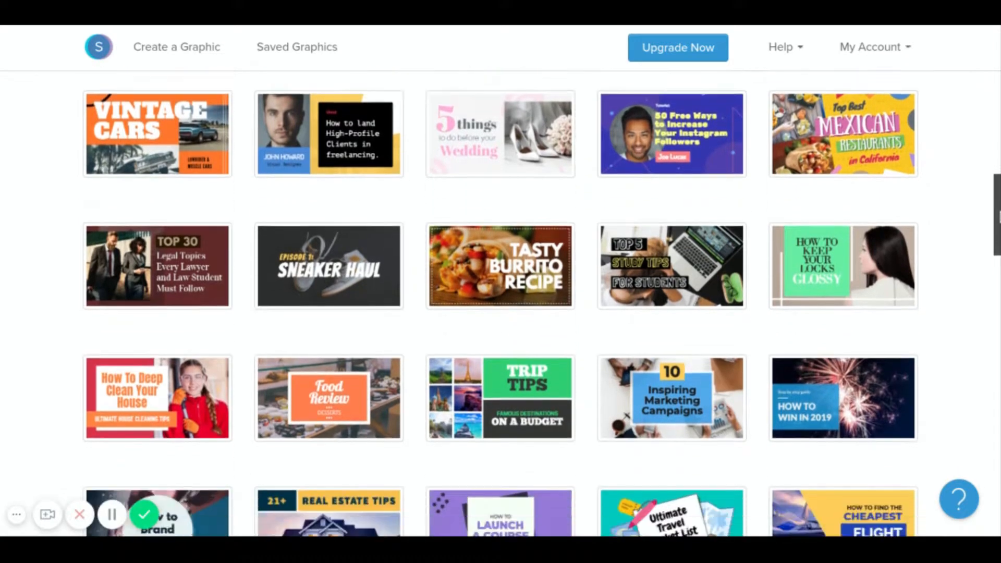
scroll(500, 282, down, 3)
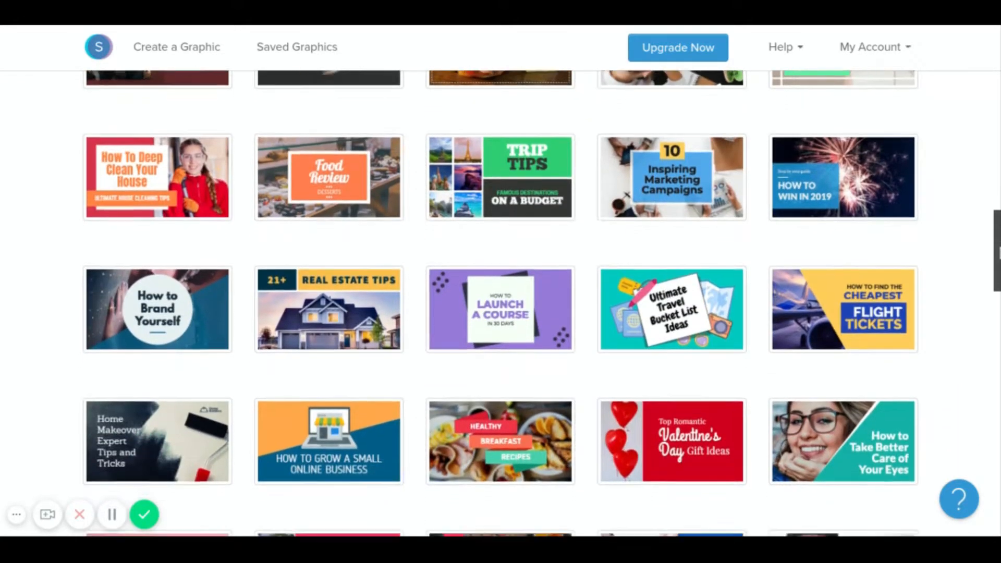
scroll(501, 282, down, 5)
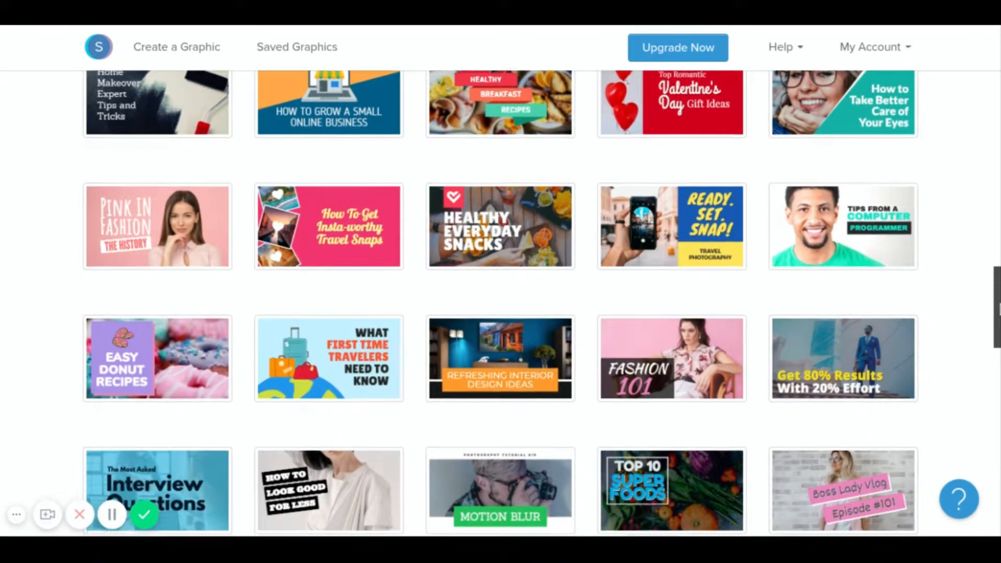
scroll(500, 282, down, 1)
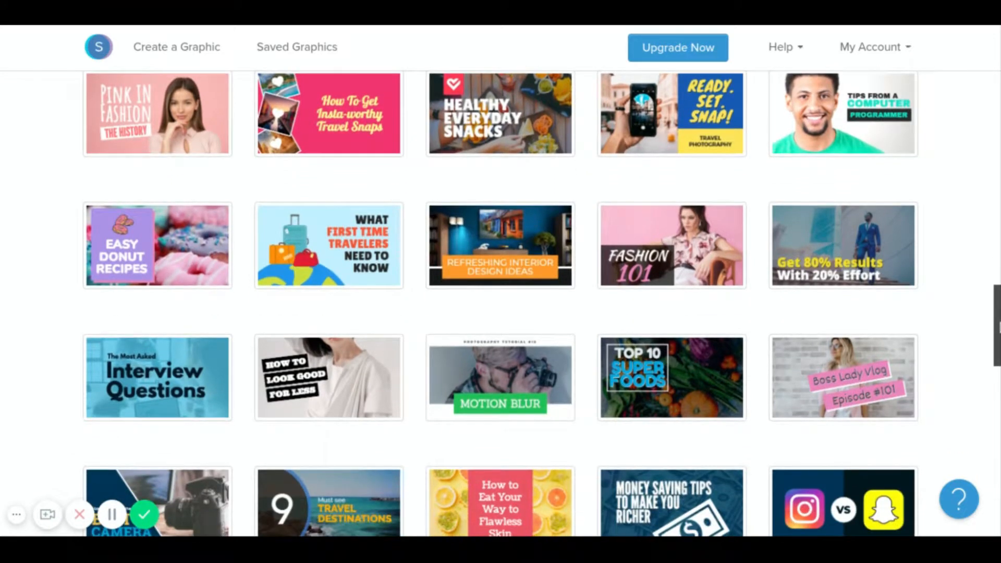
scroll(501, 281, down, 1)
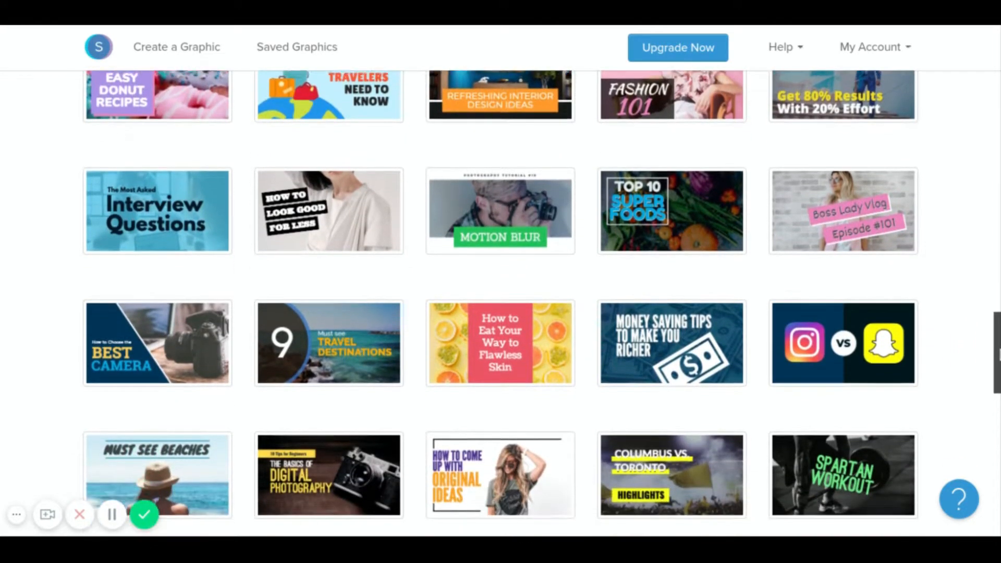
scroll(501, 282, down, 1)
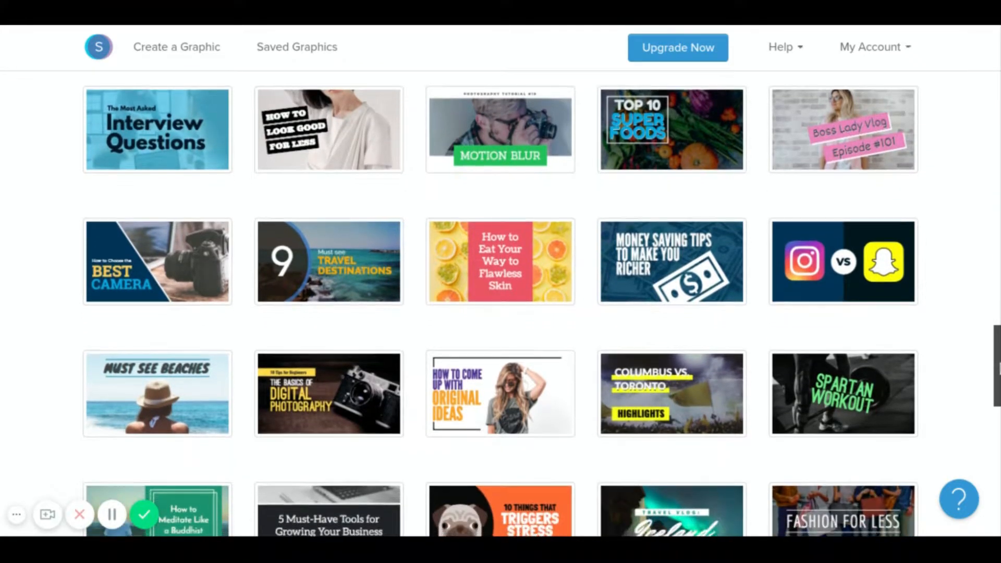
scroll(501, 282, down, 2)
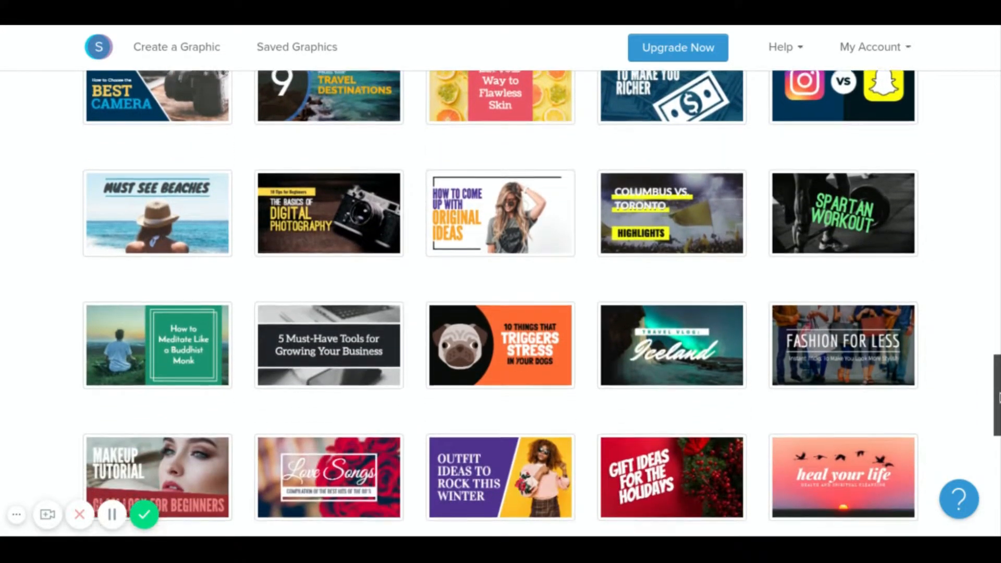
Scroll through the template gallery to the 'Best Moments on My Channel' speech-bubble template.
drag(999, 399, 998, 420)
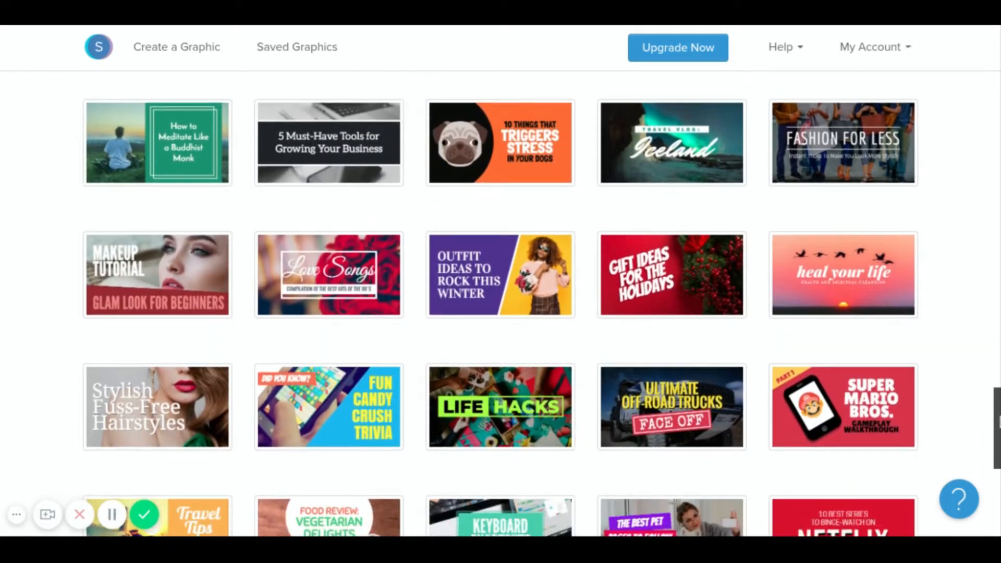
drag(999, 420, 997, 371)
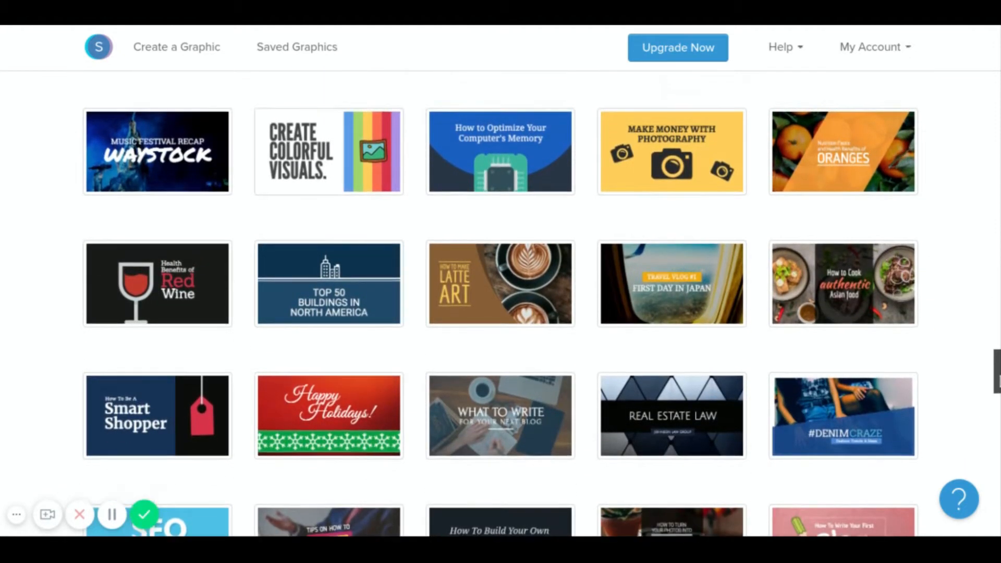
drag(997, 371, 997, 358)
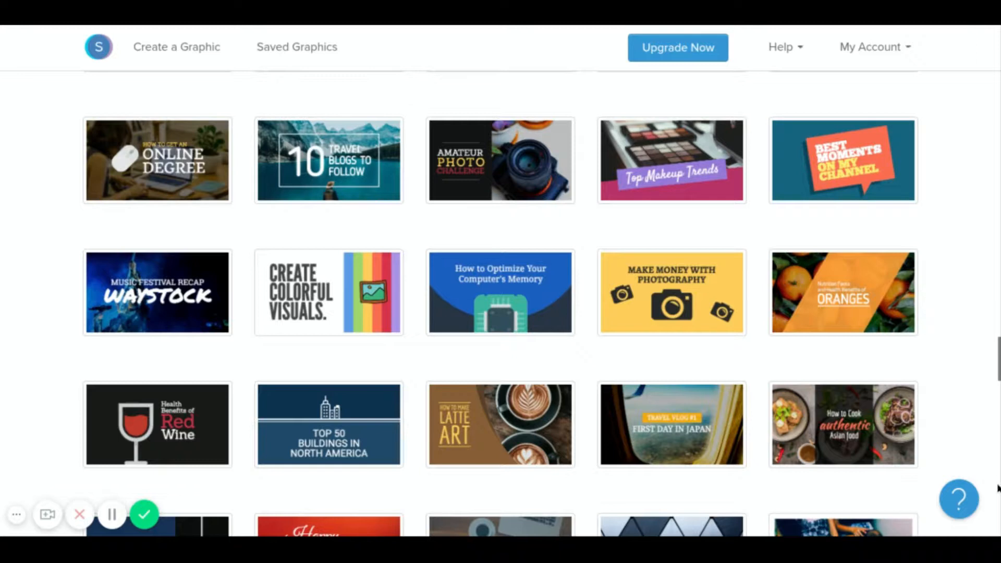
mouse_move(997, 356)
mouse_down()
mouse_move(999, 455)
mouse_move(998, 345)
mouse_up()
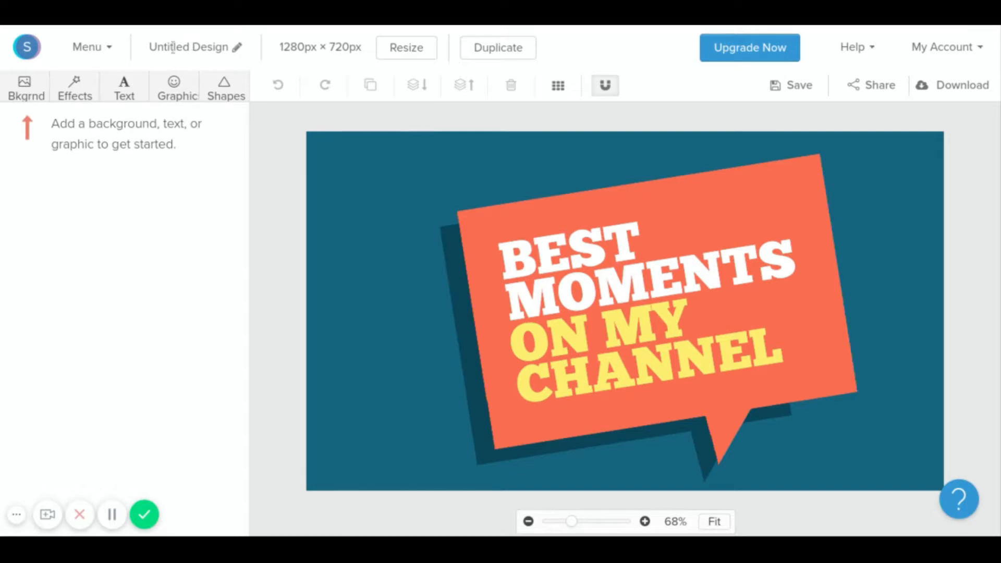
Rename the untitled design to 'channel creation thumbnail'.
click(236, 47)
key(BackSpace)
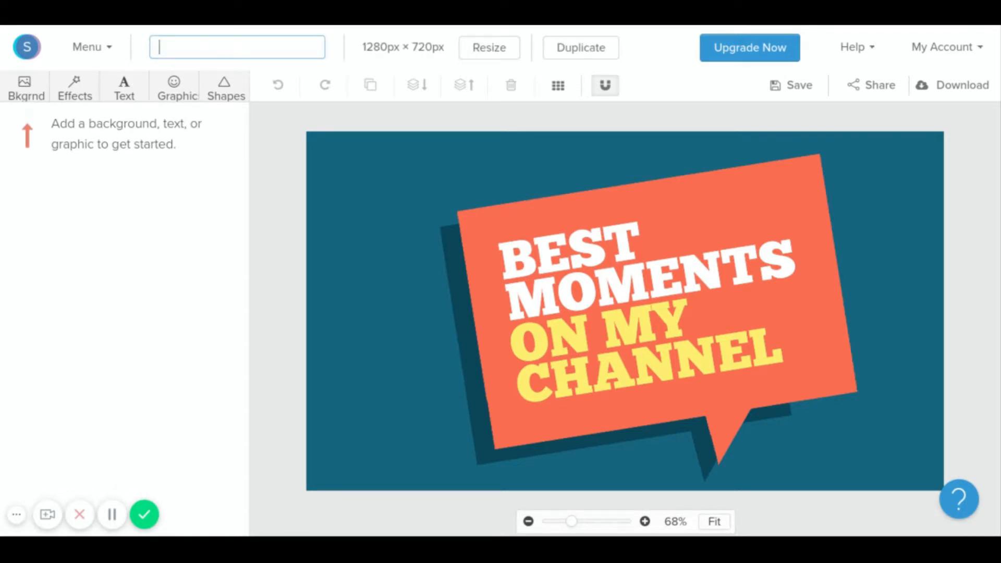
text(channel creation thumn)
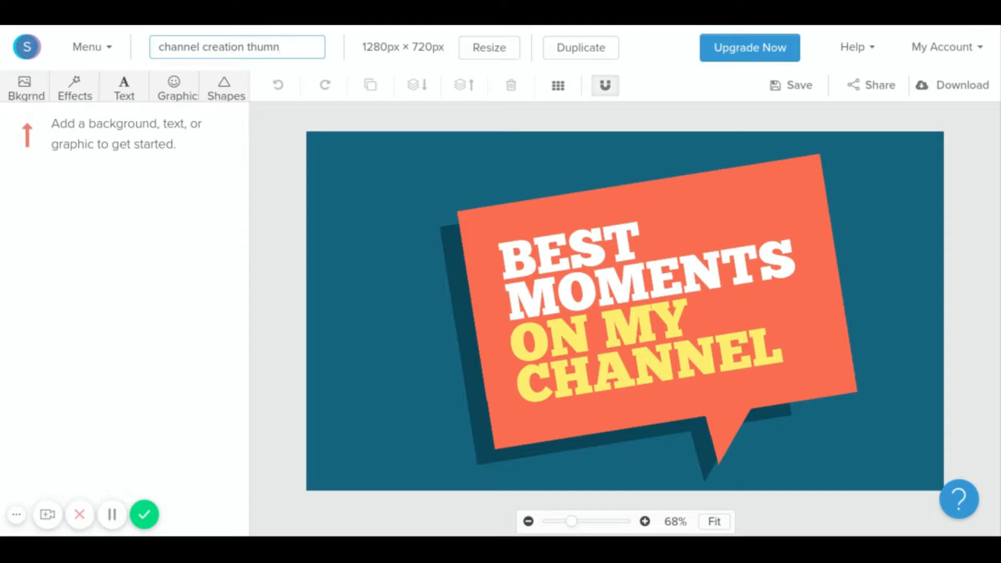
text(bnail)
click(26, 97)
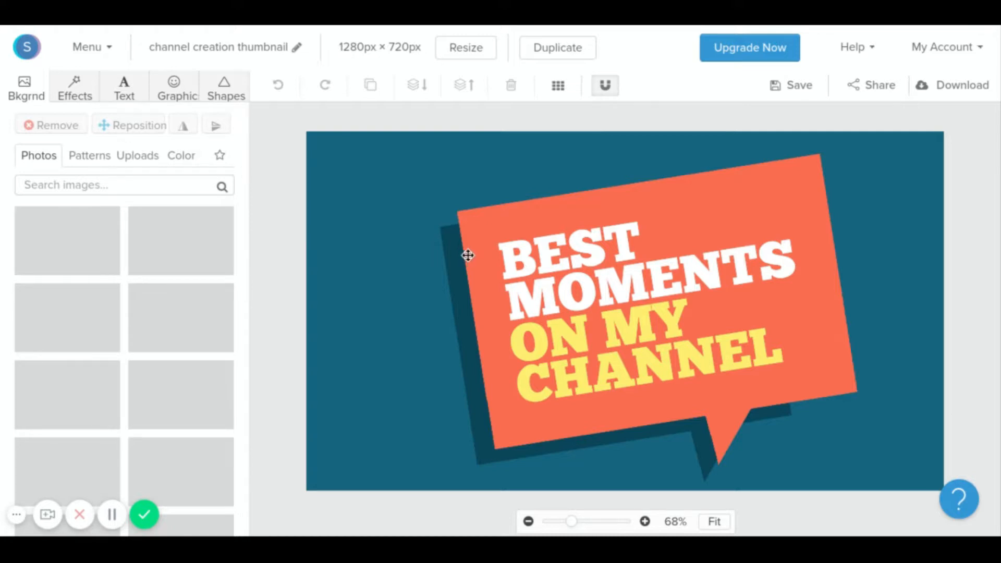
Replace the BEST MOMENTS text with 'How to create'.
click(568, 250)
double_click(776, 263)
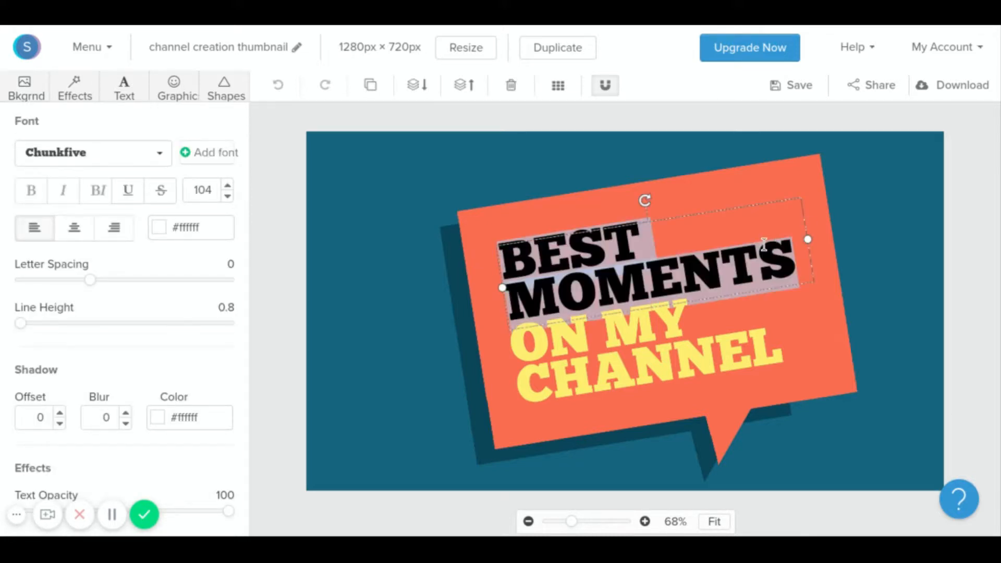
key(BackSpace)
text(How t)
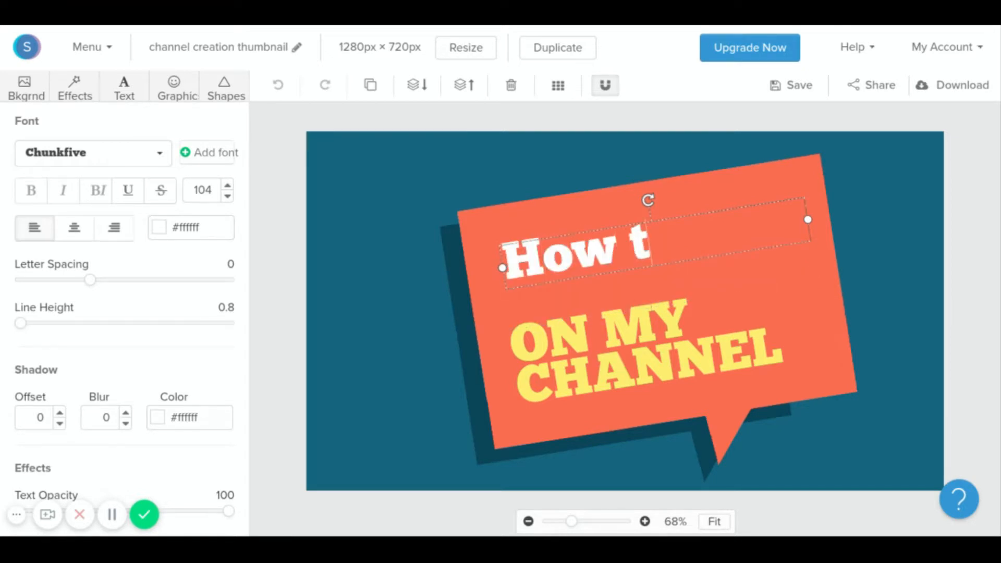
text(o create)
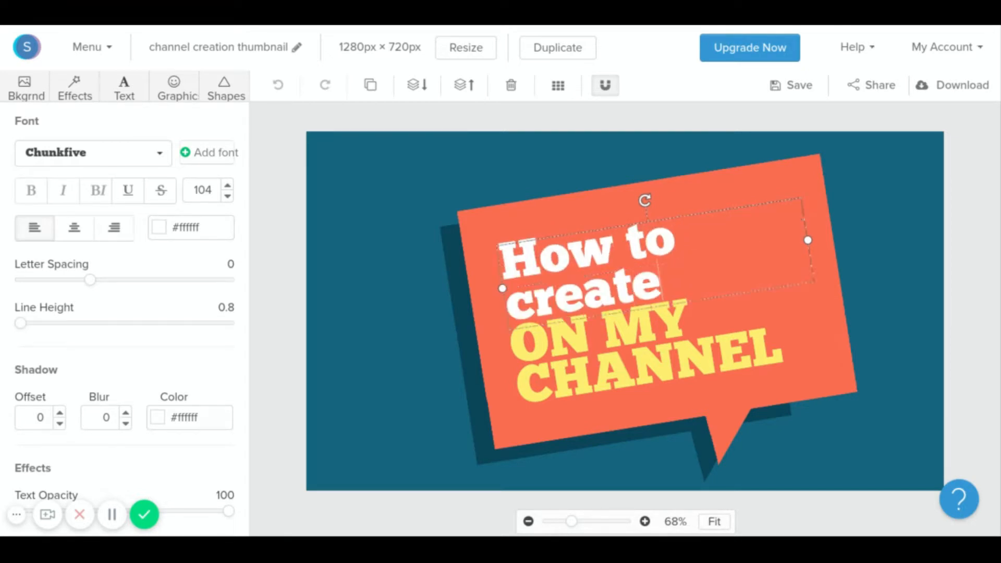
Replace the yellow ON MY CHANNEL text with 'YOUTUBE channel'.
click(595, 349)
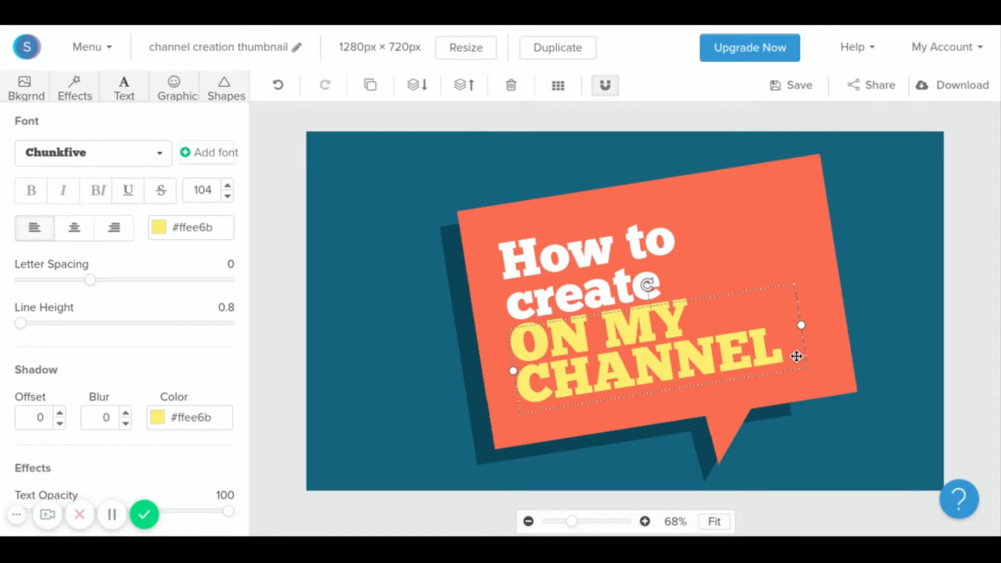
double_click(791, 354)
key(BackSpace)
text(a YOUTUB)
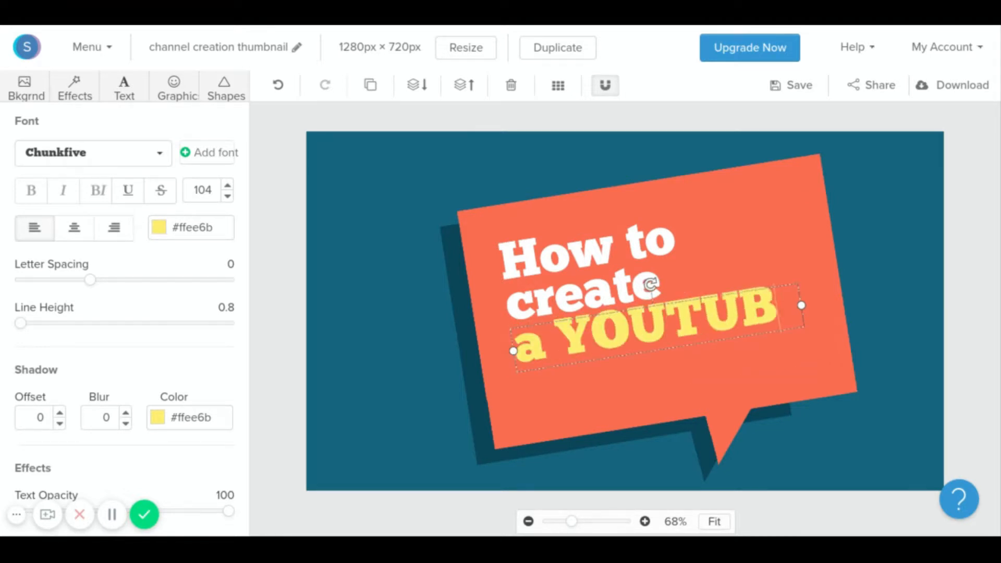
text(E channel)
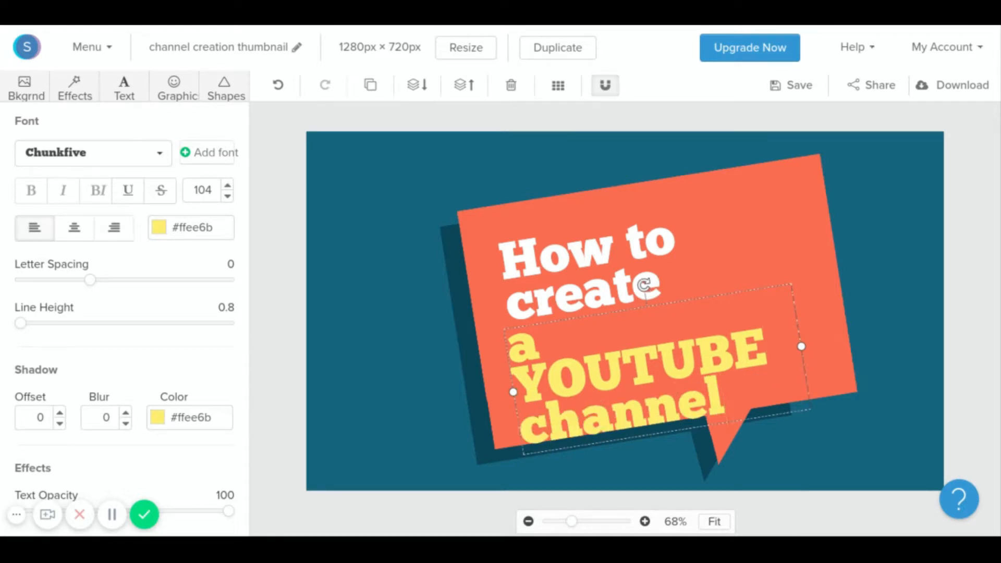
click(515, 386)
key(BackSpace)
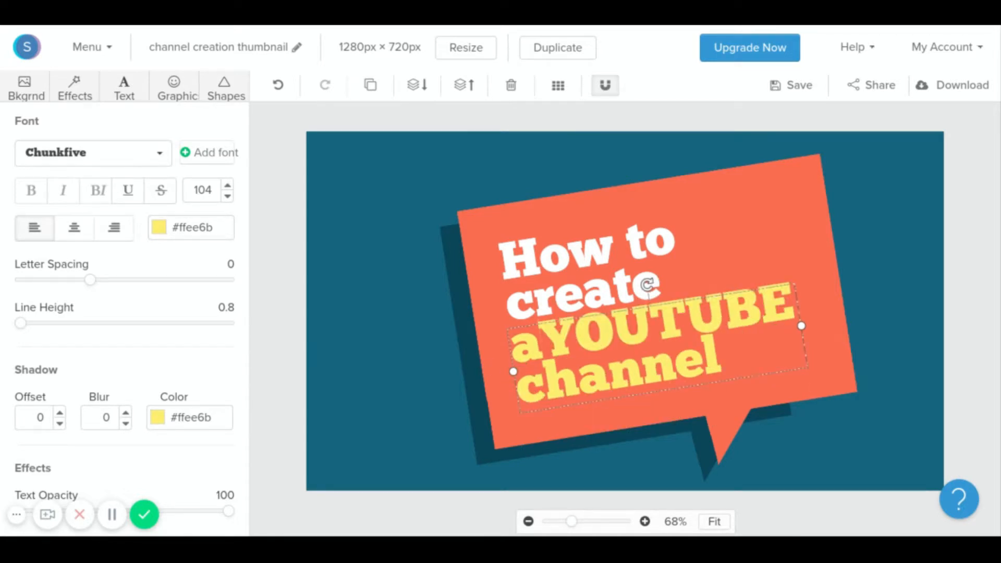
key(BackSpace)
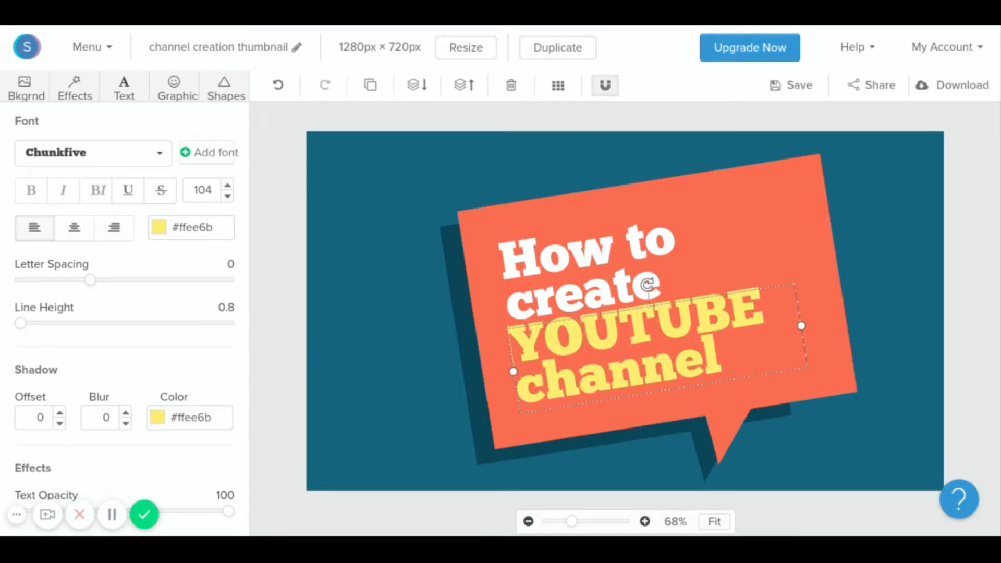
Add 'your' after 'create' so the heading reads 'How to create your'.
click(631, 280)
double_click(684, 278)
click(683, 277)
text(Your)
key(BackSpace)
key(BackSpace)
key(BackSpace)
key(BackSpace)
key(BackSpace)
text(your)
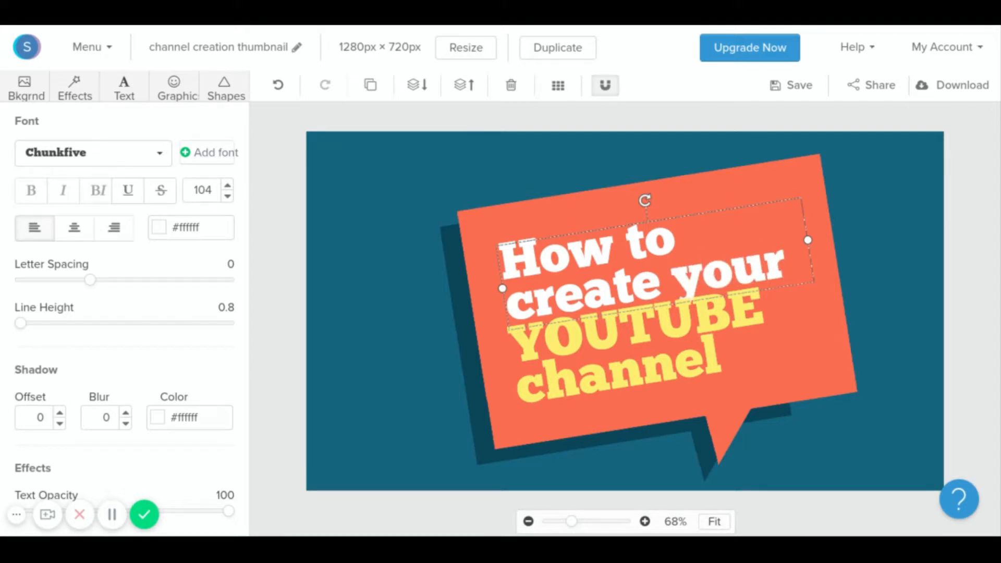
click(481, 313)
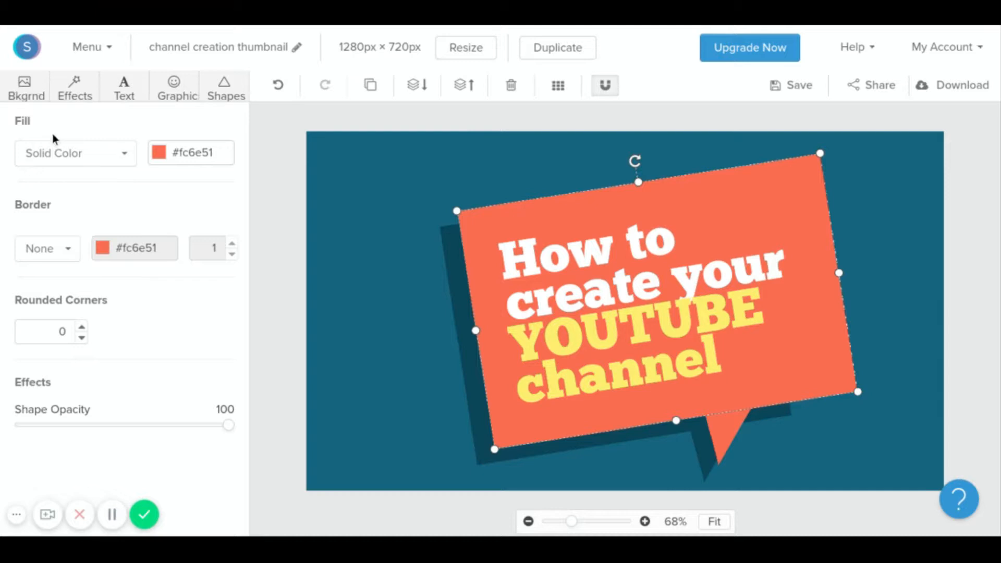
Give the speech bubble a solid bright red #ff0022 fill using the custom colour picker.
click(123, 157)
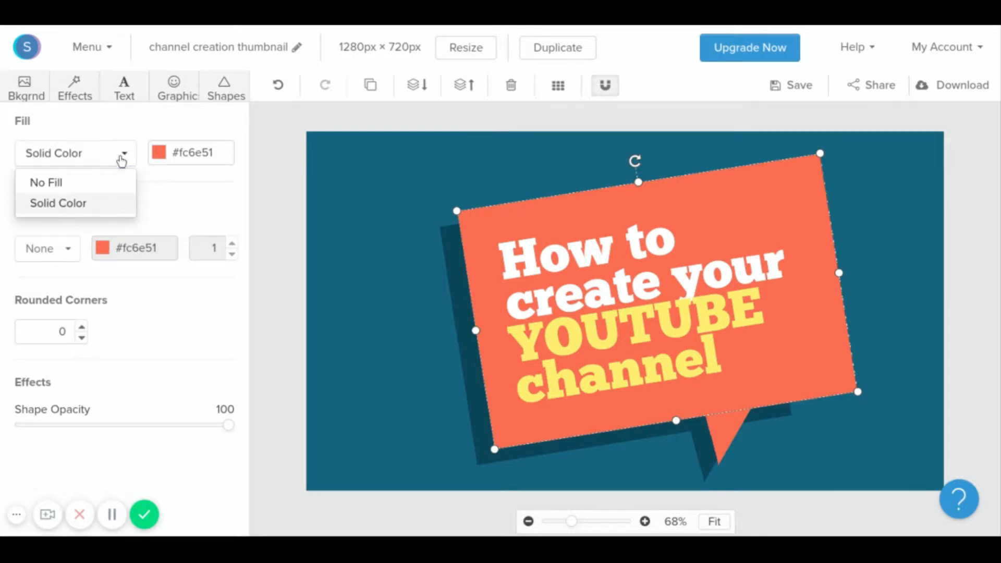
click(93, 183)
click(125, 162)
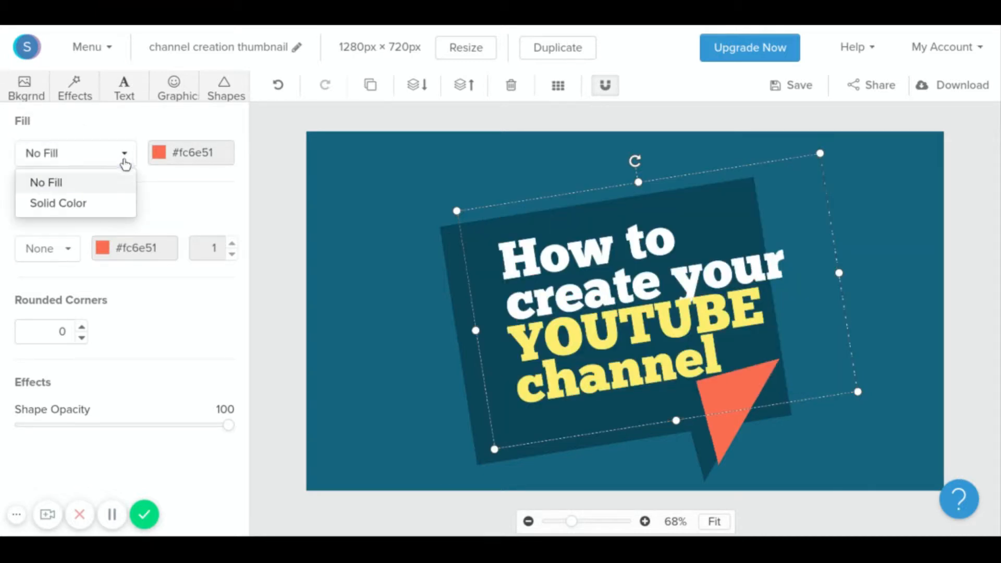
click(105, 201)
click(177, 153)
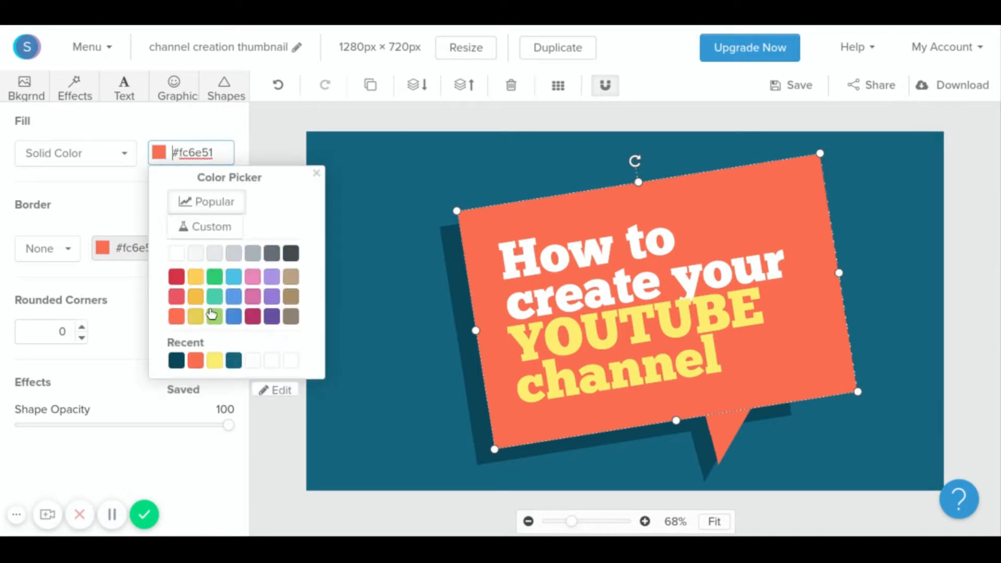
click(177, 255)
click(177, 279)
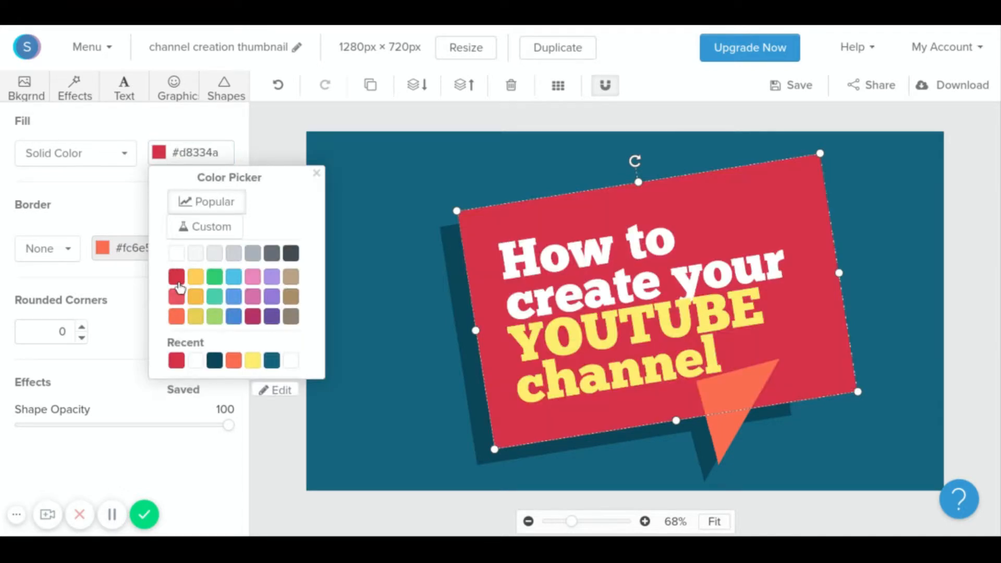
click(209, 226)
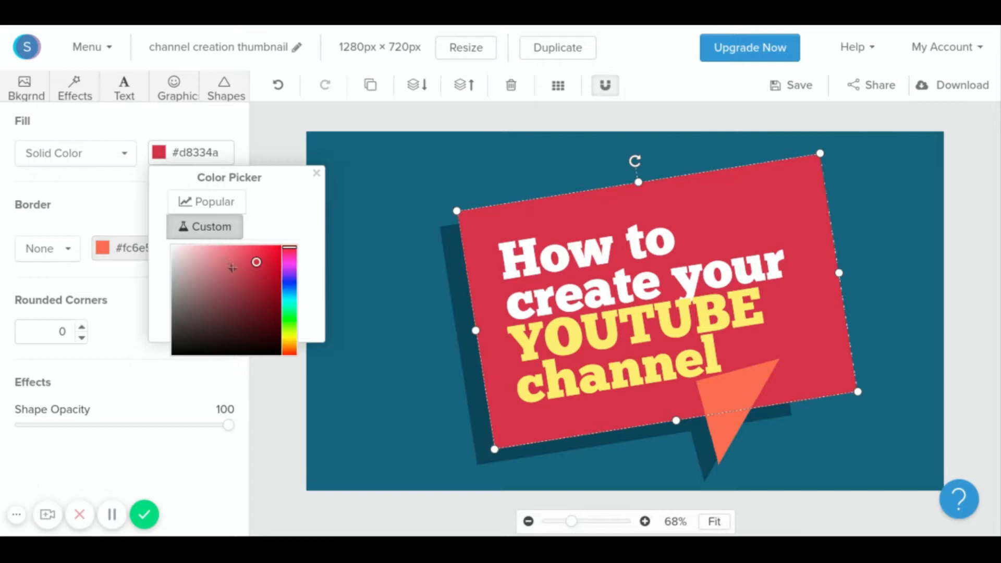
drag(256, 262, 301, 231)
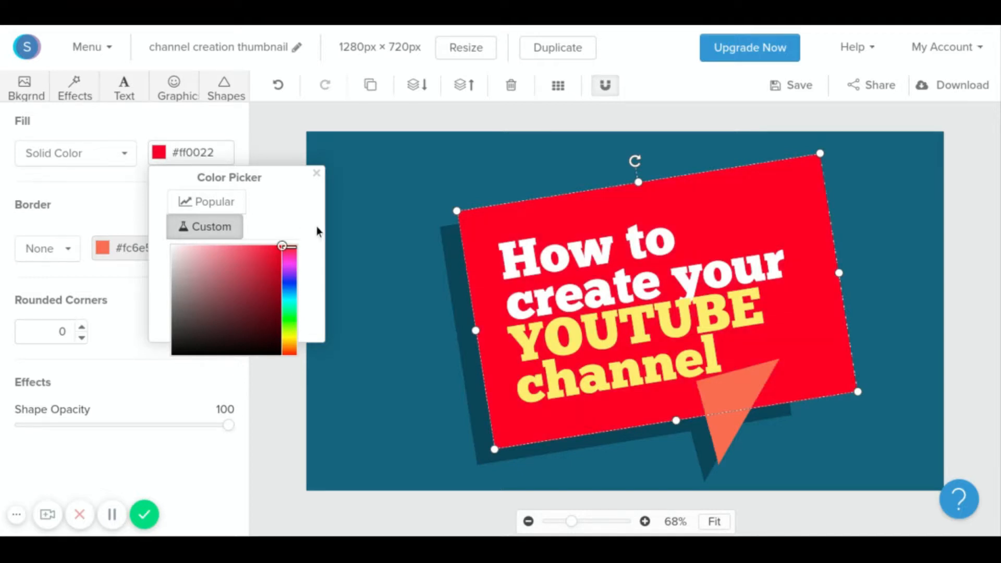
mouse_move(282, 246)
mouse_down()
mouse_move(171, 244)
mouse_move(164, 458)
mouse_up()
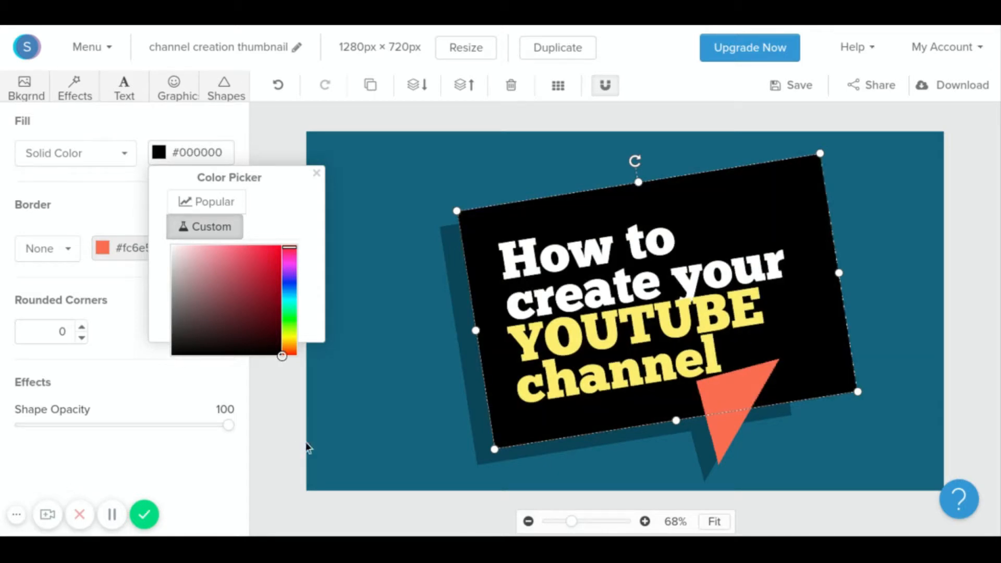
drag(311, 355, 323, 237)
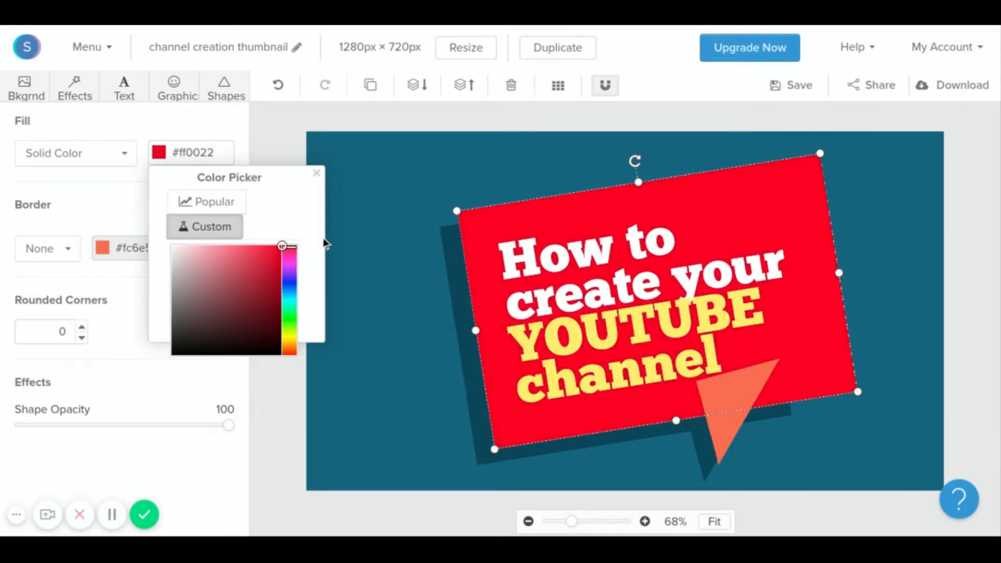
click(125, 201)
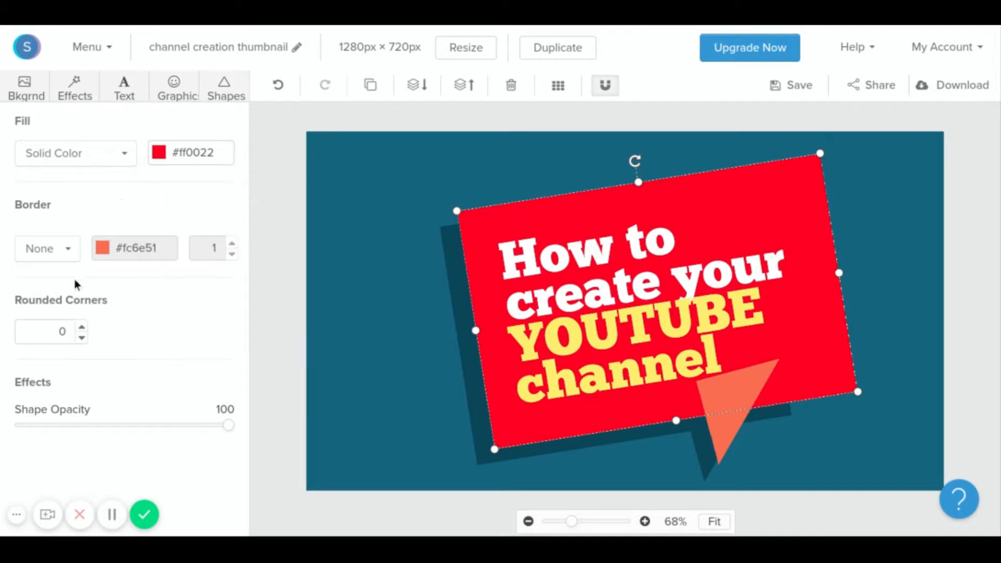
Add a solid white border of width 8 to the speech bubble.
click(67, 253)
click(63, 297)
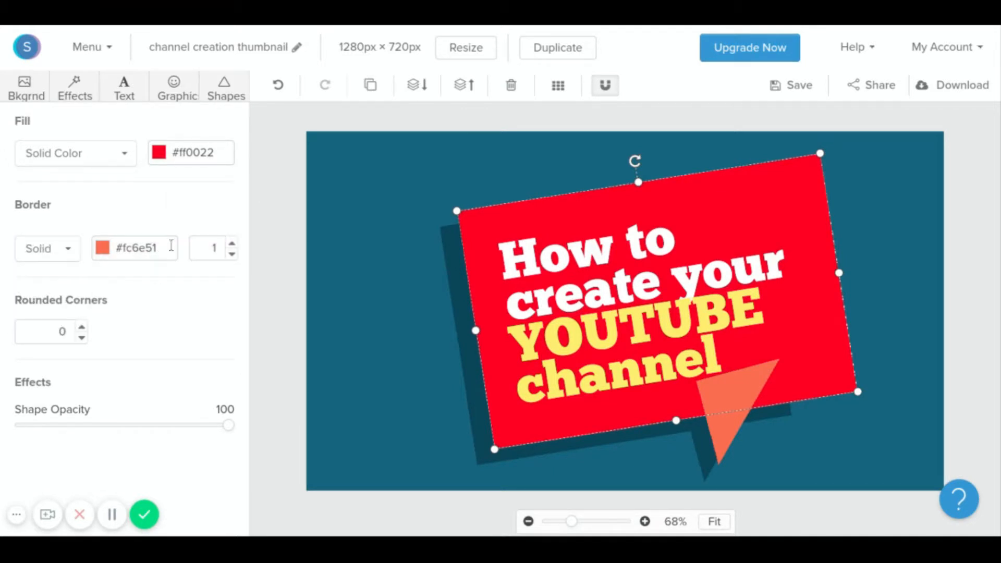
click(101, 250)
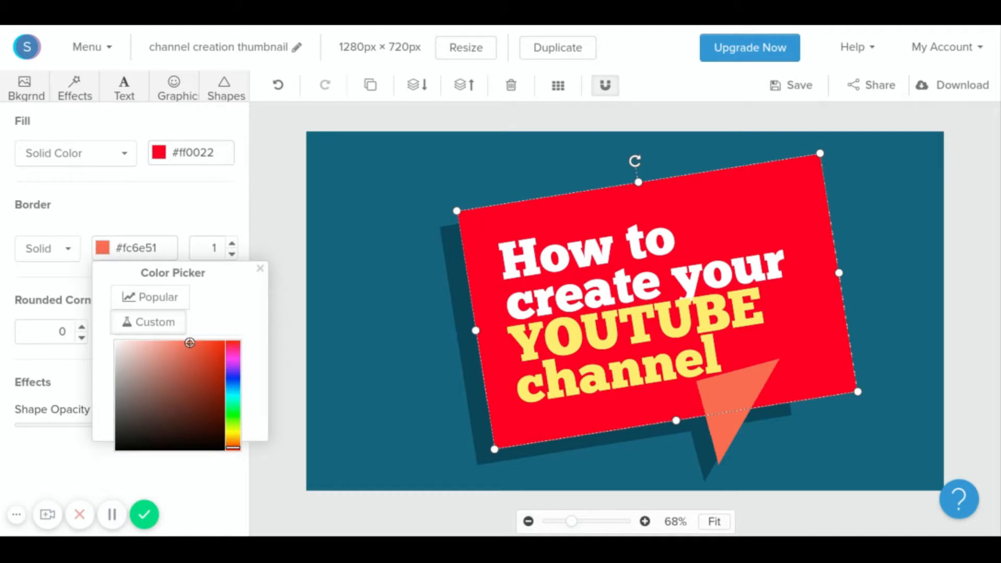
drag(190, 343, 90, 338)
click(232, 244)
click(232, 243)
click(232, 243)
click(232, 243)
click(232, 243)
click(232, 243)
click(232, 244)
click(232, 243)
click(282, 199)
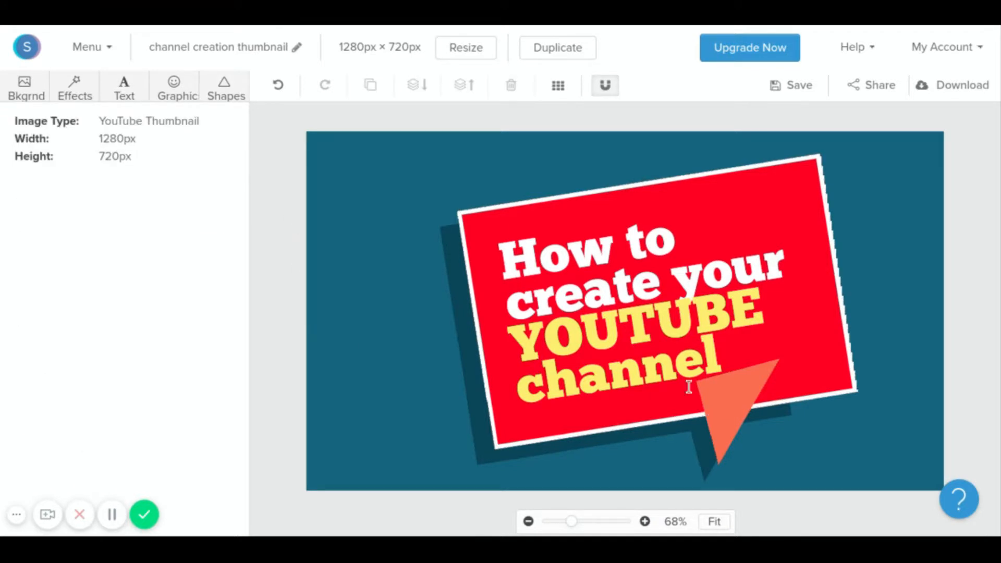
Turn the orange pointer triangle's fill white.
click(733, 402)
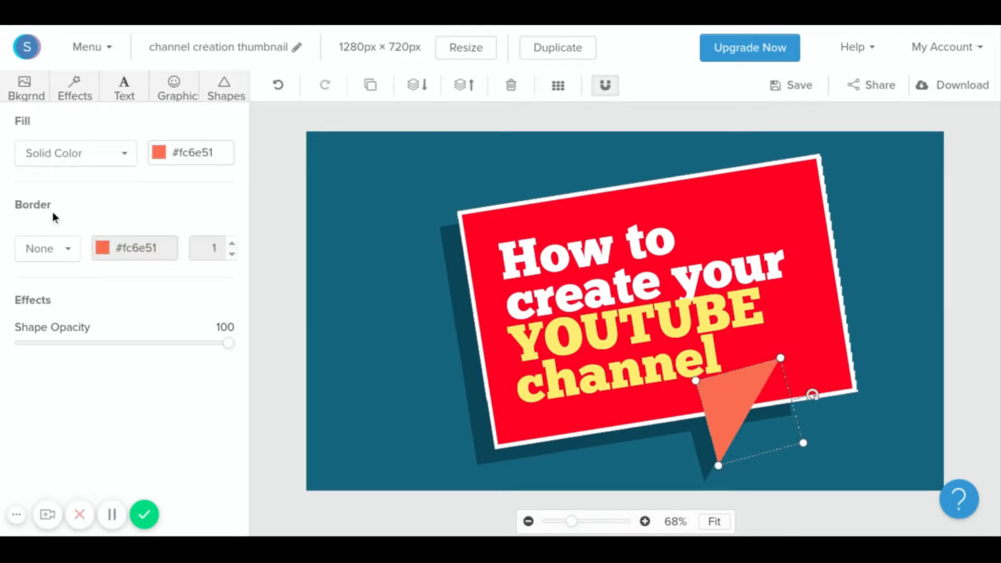
click(162, 155)
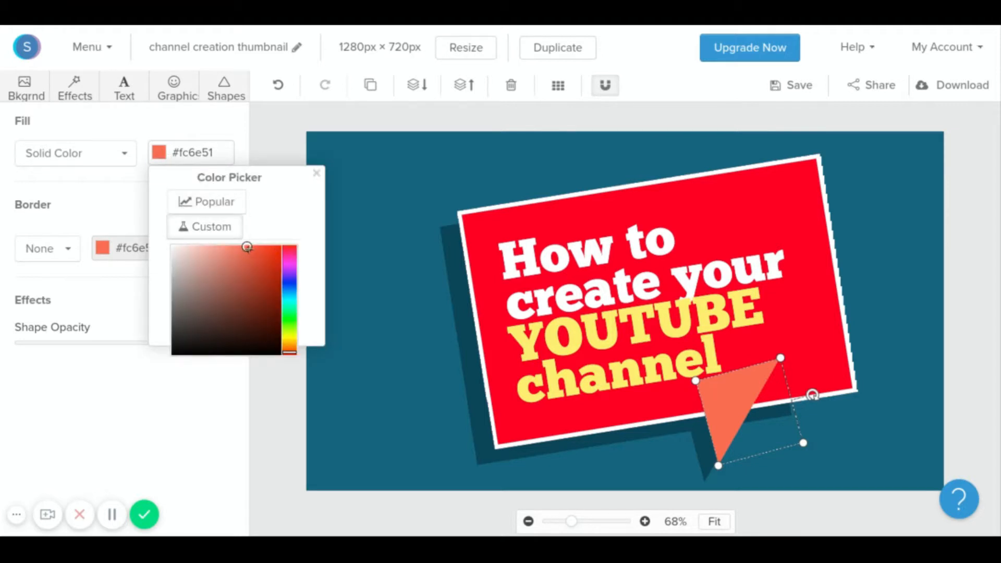
drag(247, 246, 172, 245)
click(274, 131)
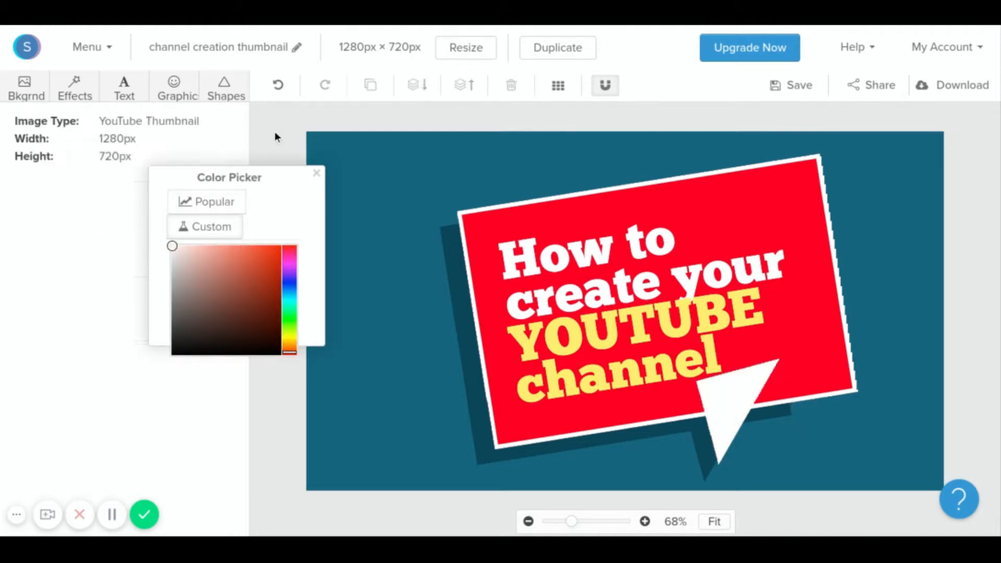
click(636, 336)
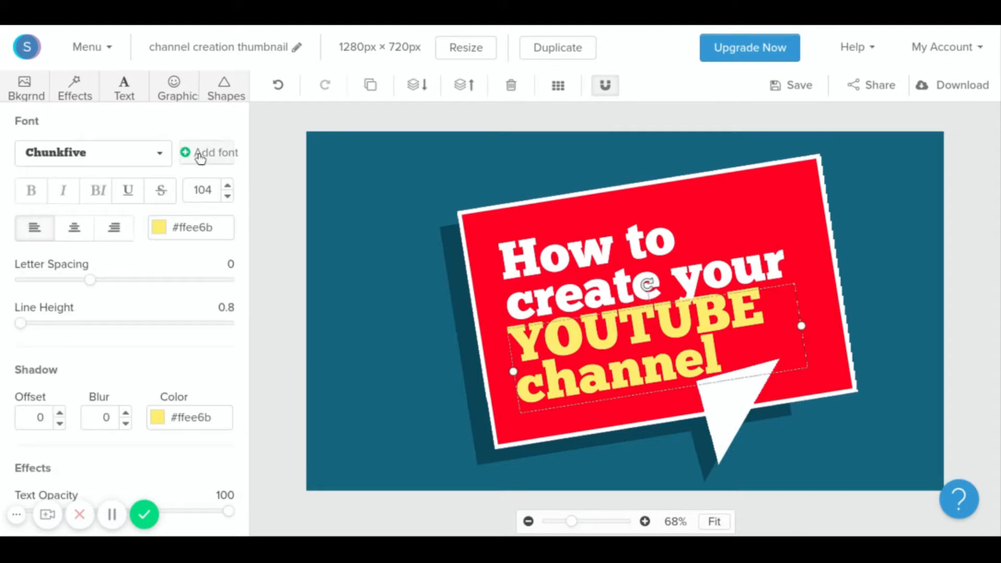
Set the yellow 'YOUTUBE channel' text in the Roboto font.
click(159, 153)
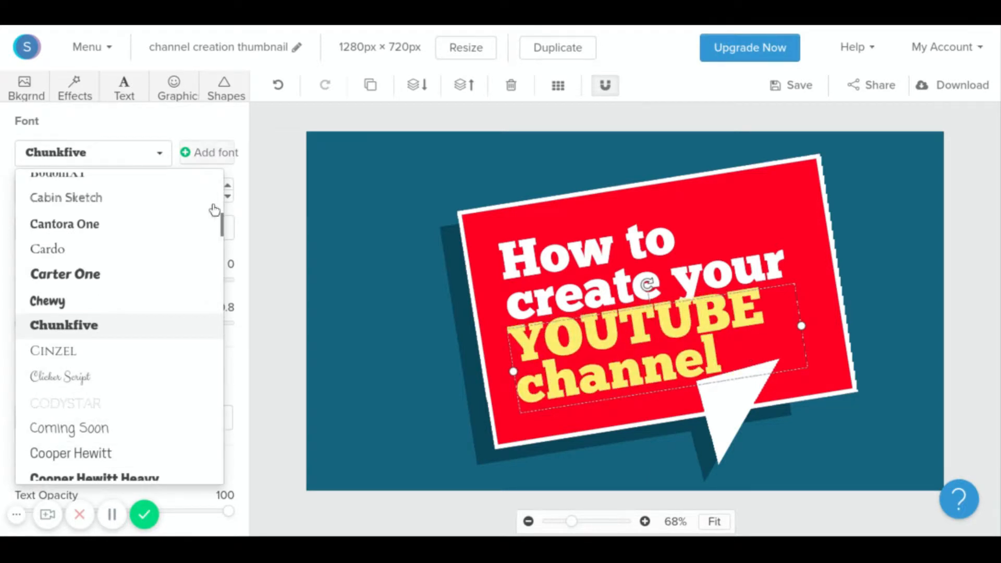
drag(222, 227, 218, 412)
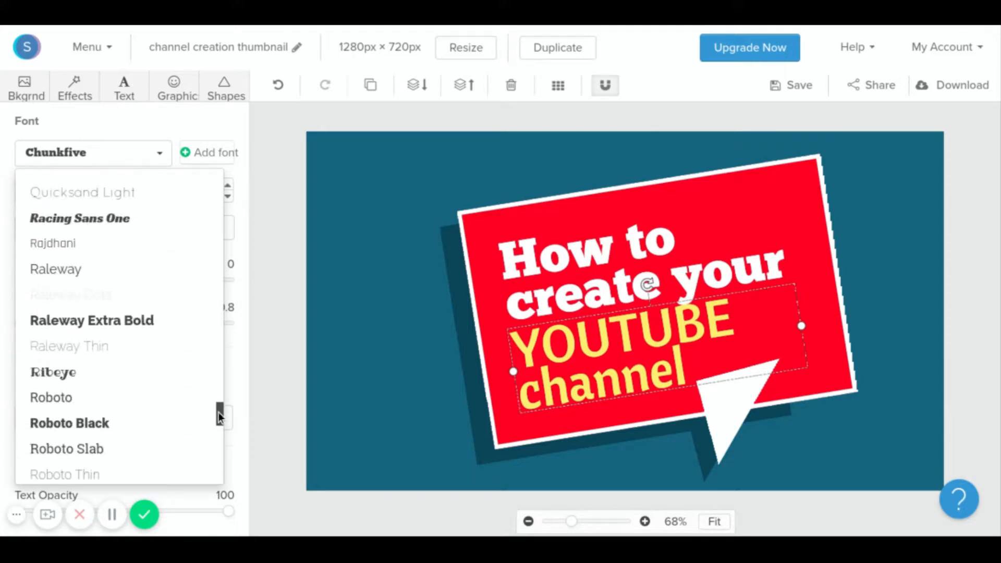
click(91, 388)
click(284, 254)
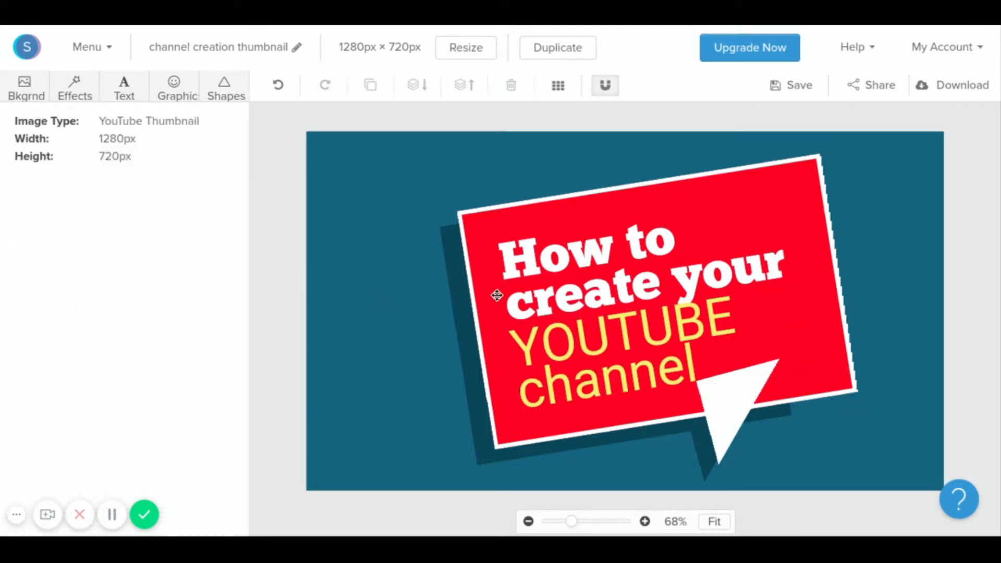
Nudge the 'How to create your' and 'YOUTUBE channel' text blocks slightly to realign them.
click(716, 276)
drag(716, 277, 717, 273)
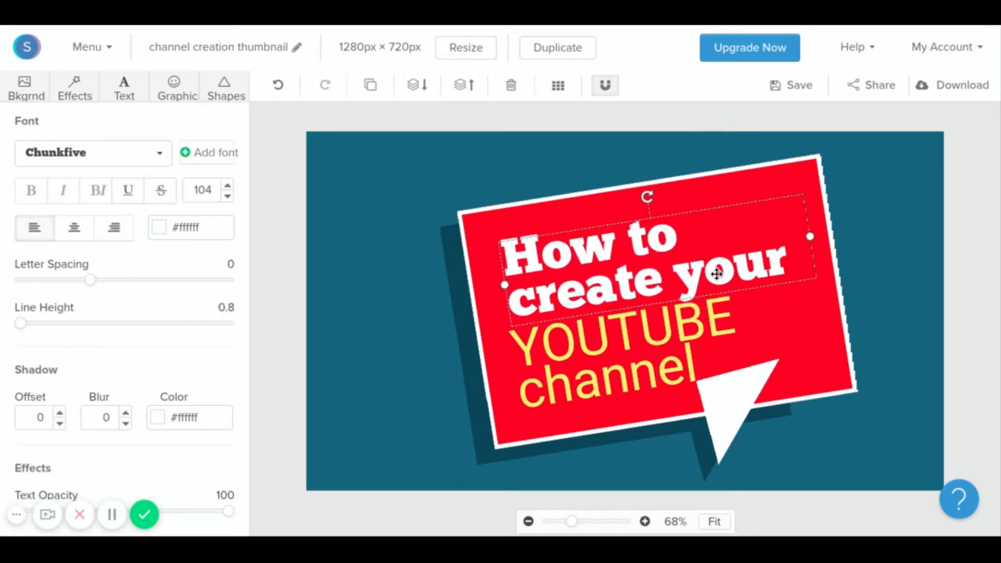
click(424, 262)
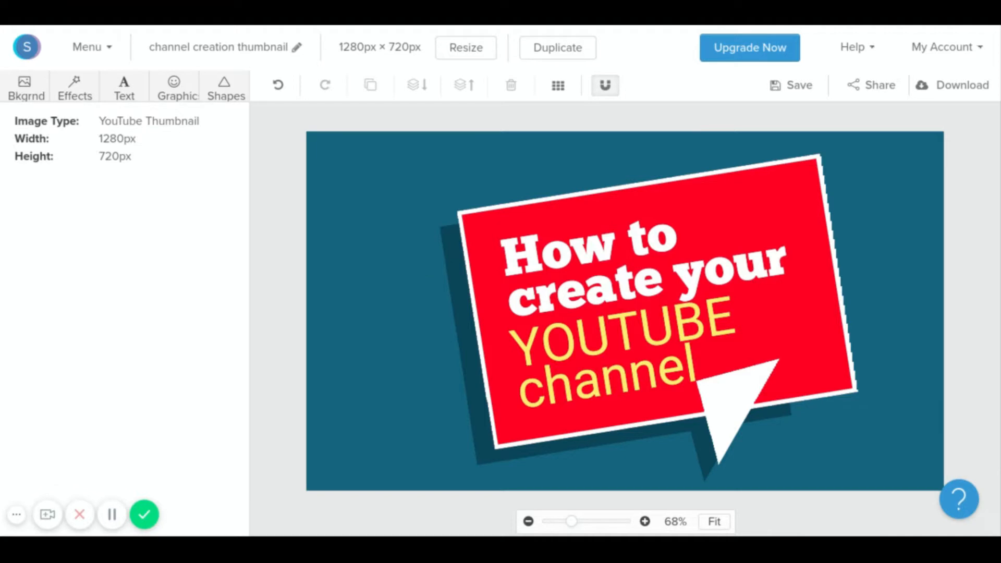
drag(635, 340, 647, 338)
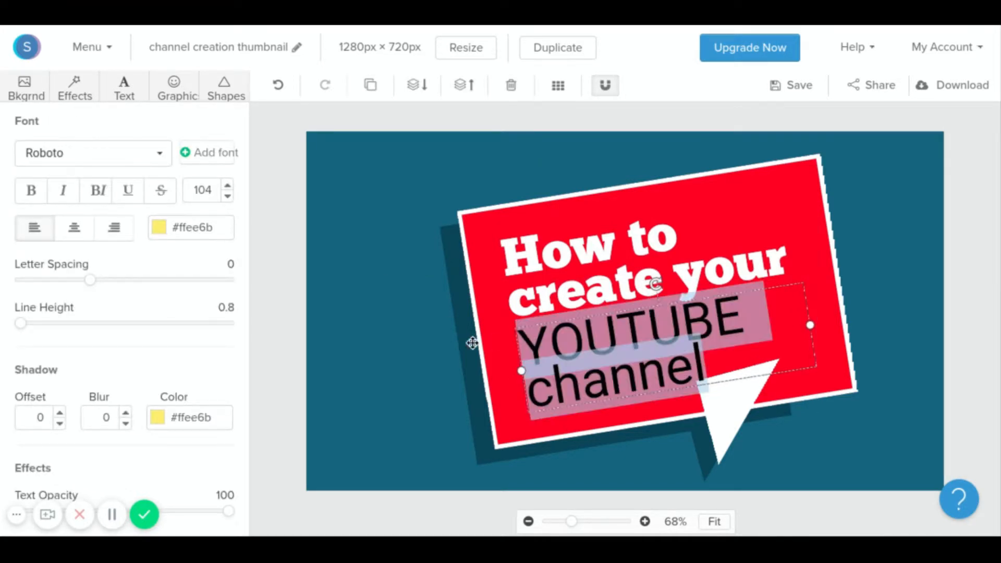
click(422, 368)
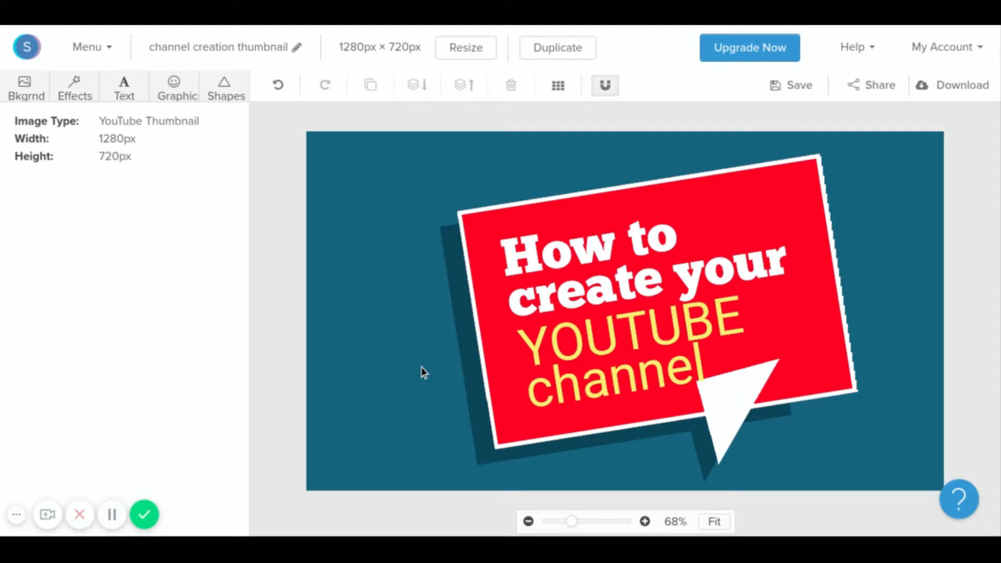
click(744, 412)
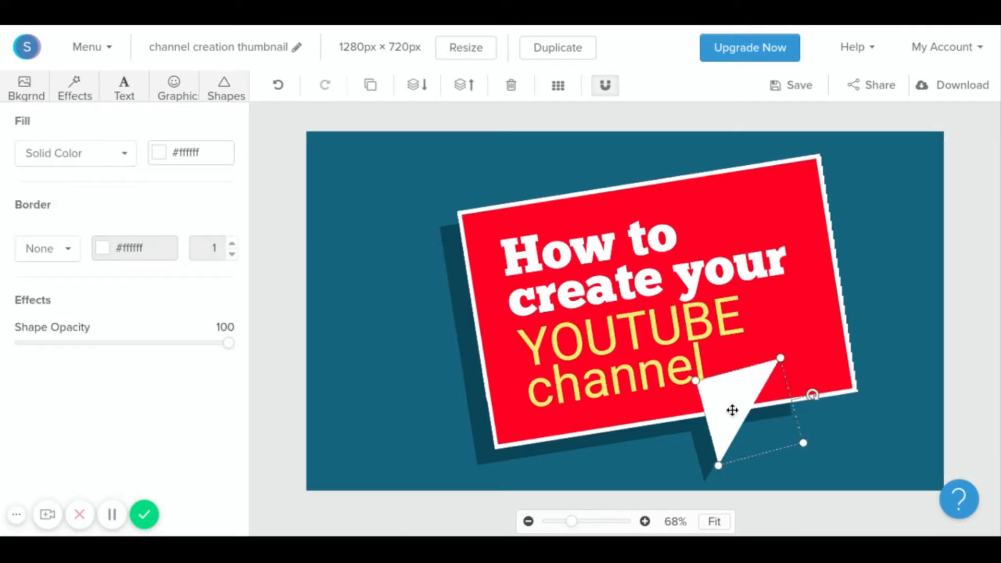
click(339, 344)
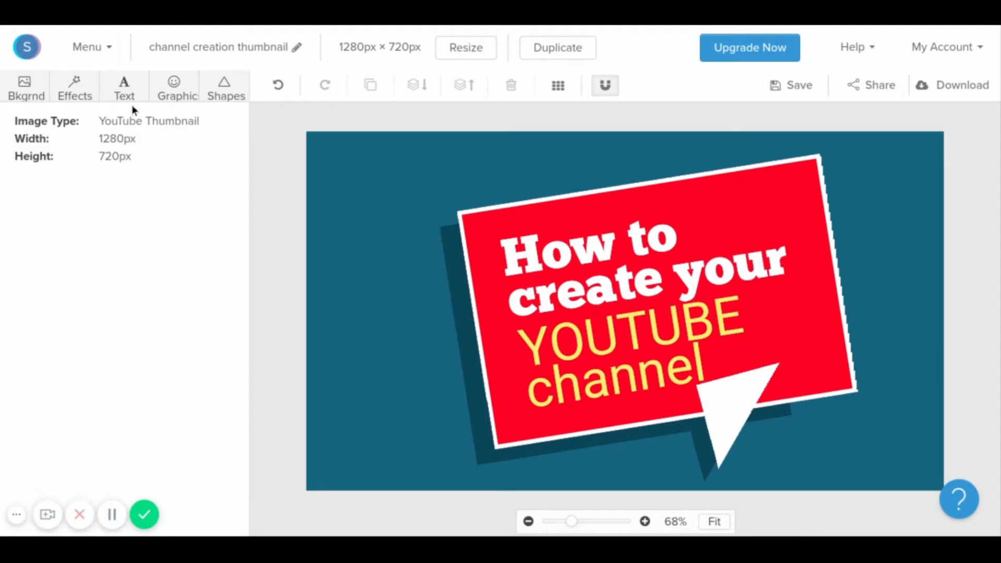
click(87, 95)
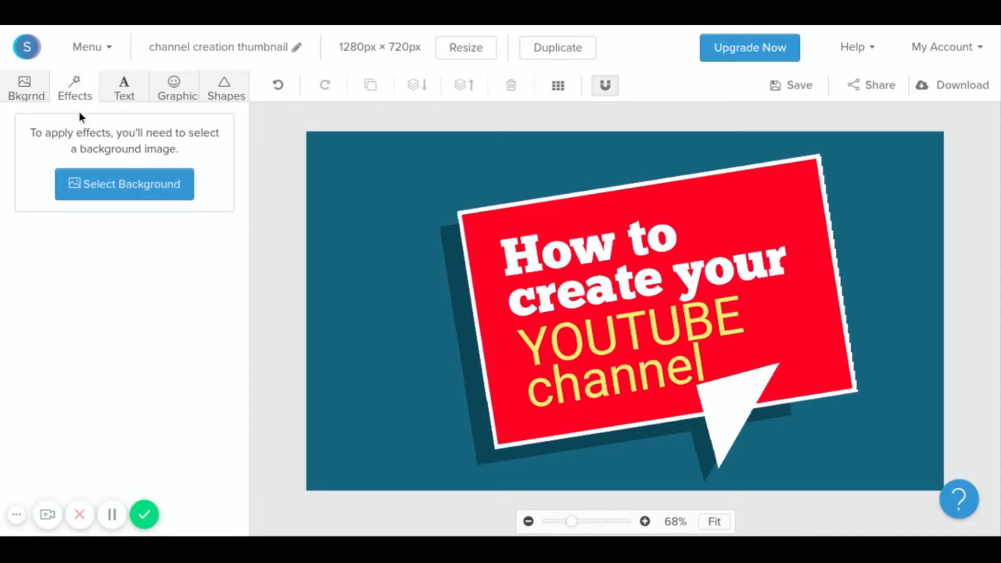
Set the background to the night-time aerial city photo from the background Photos grid.
click(23, 94)
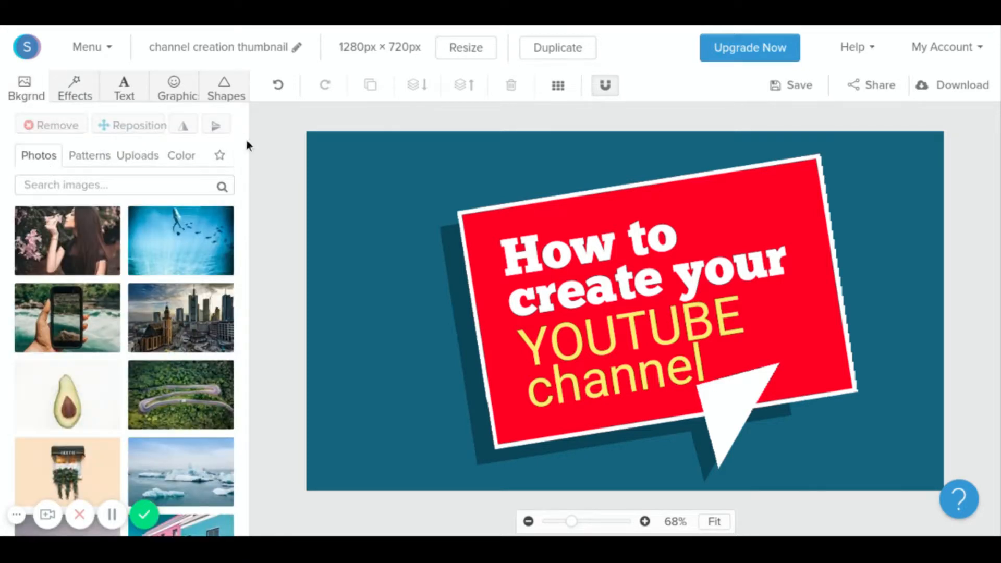
drag(245, 122, 245, 154)
click(58, 247)
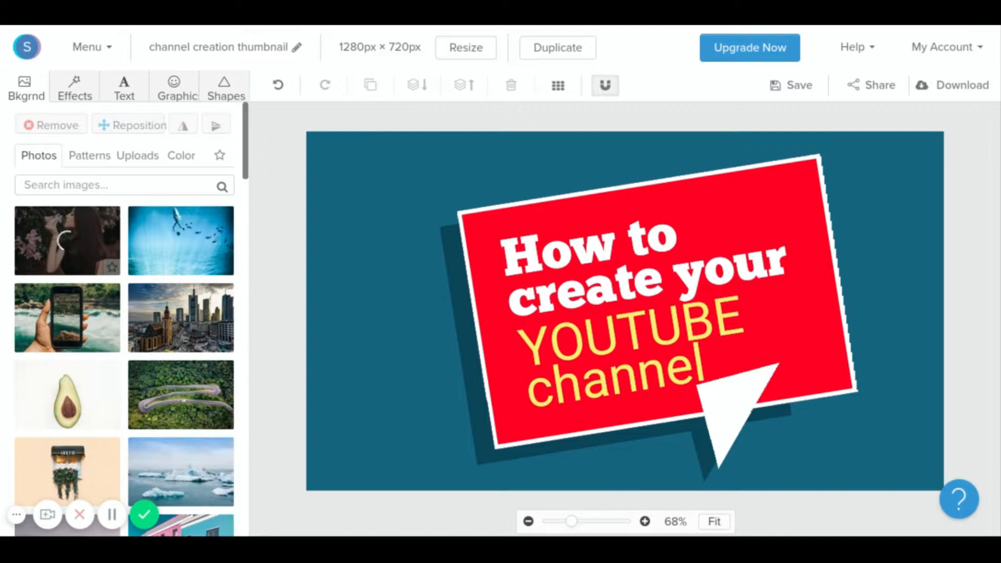
click(194, 330)
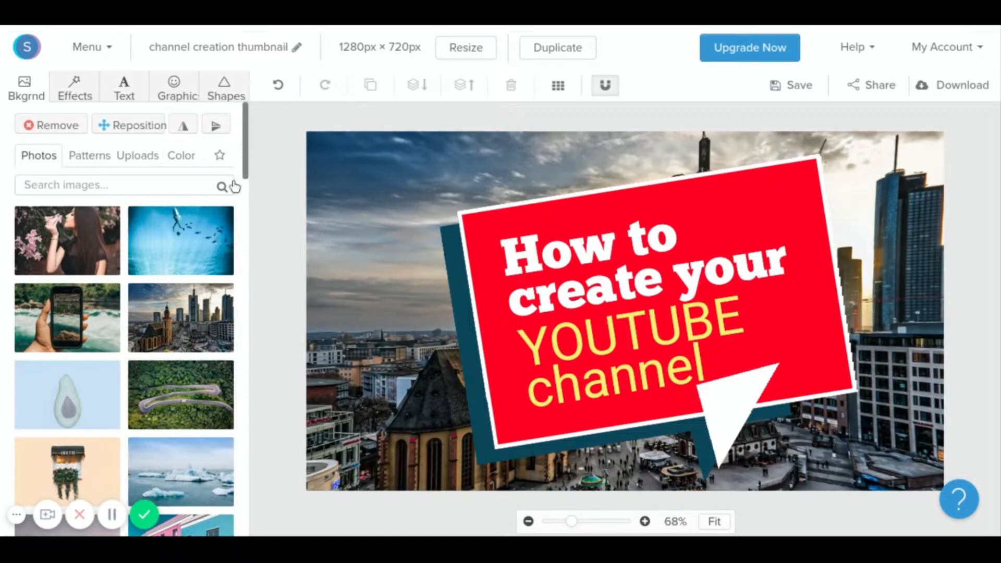
drag(245, 142, 246, 346)
click(167, 317)
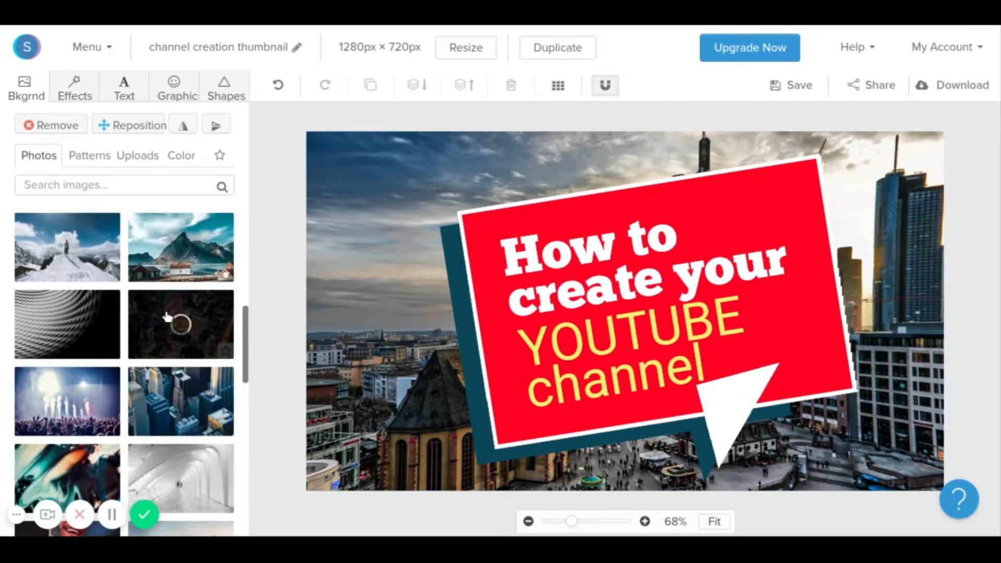
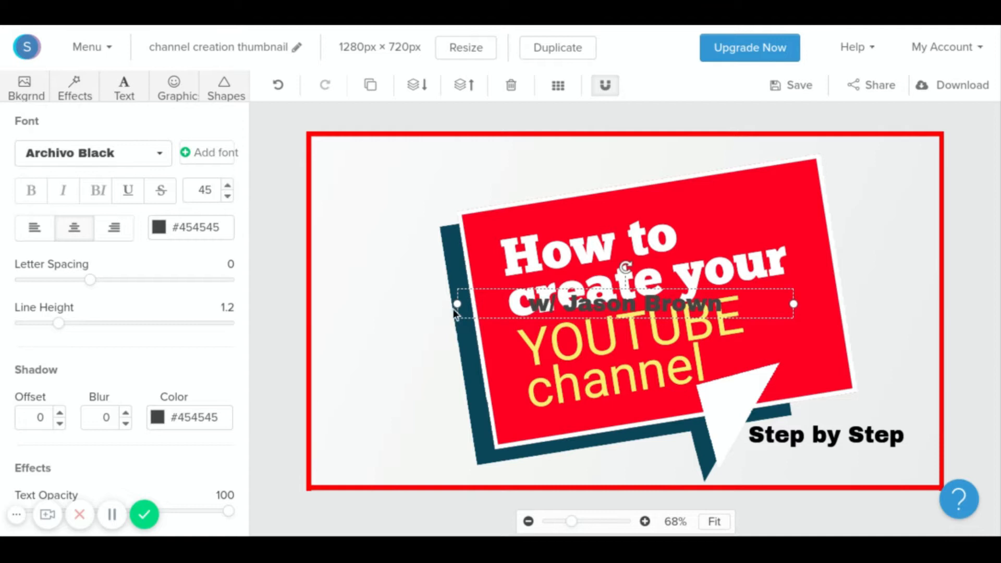
Move the byline just below 'Step by Step' and color its text black (#000000).
drag(580, 309, 778, 466)
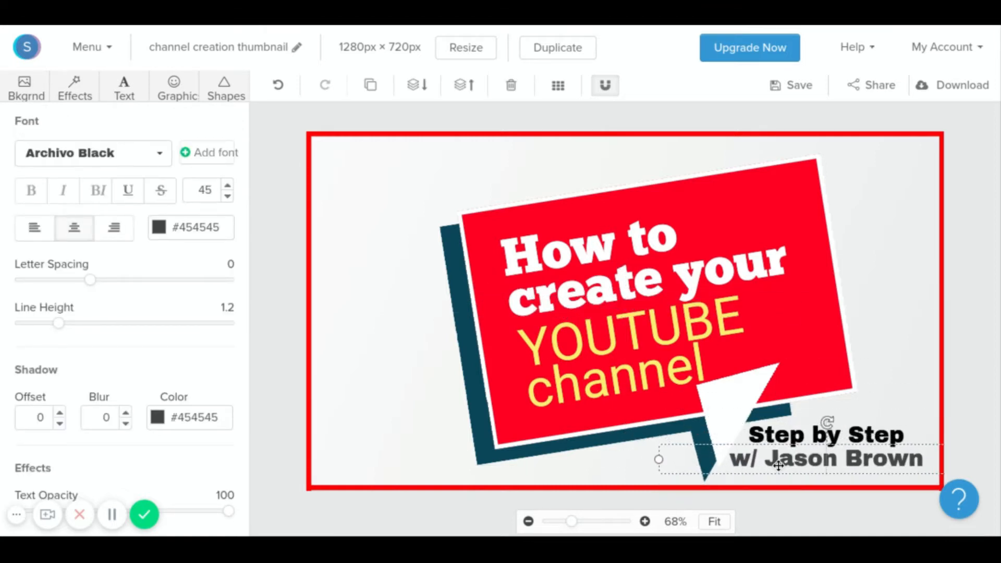
click(273, 226)
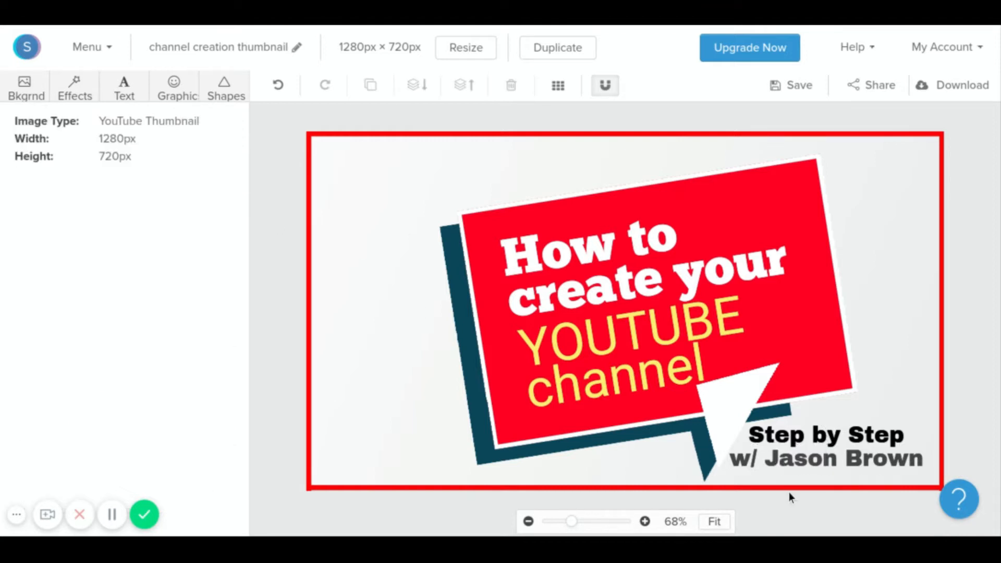
click(788, 468)
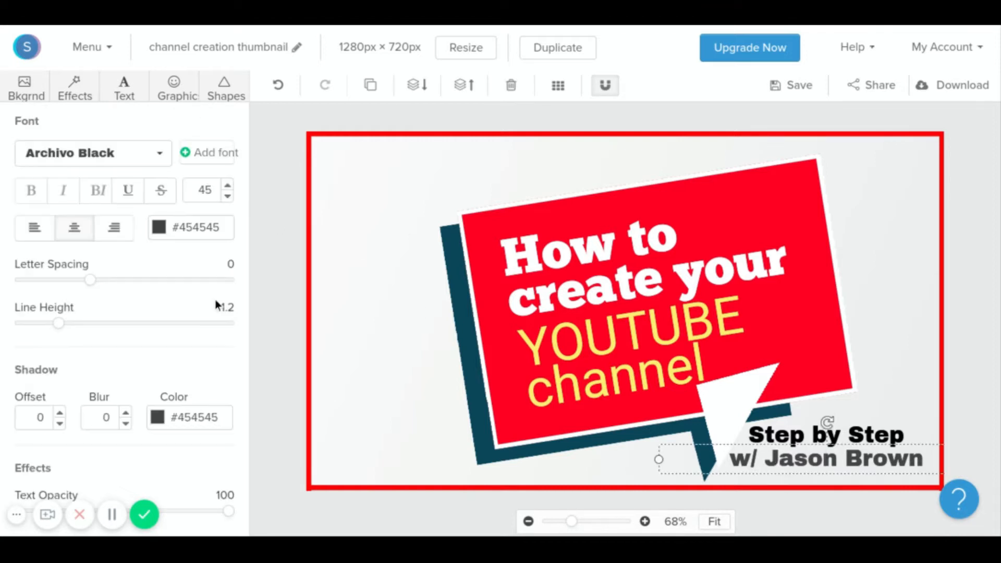
click(159, 228)
drag(172, 401, 172, 429)
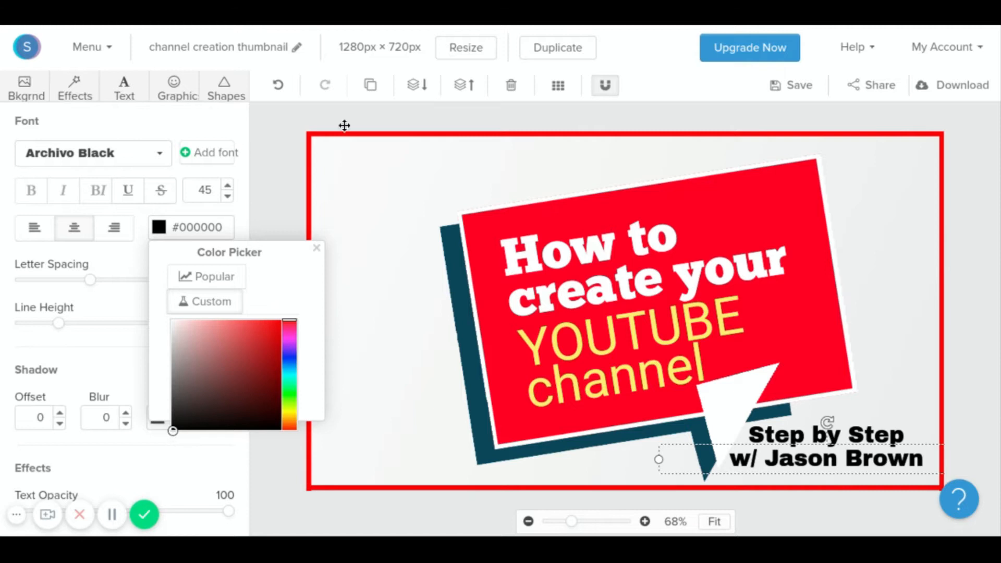
click(273, 163)
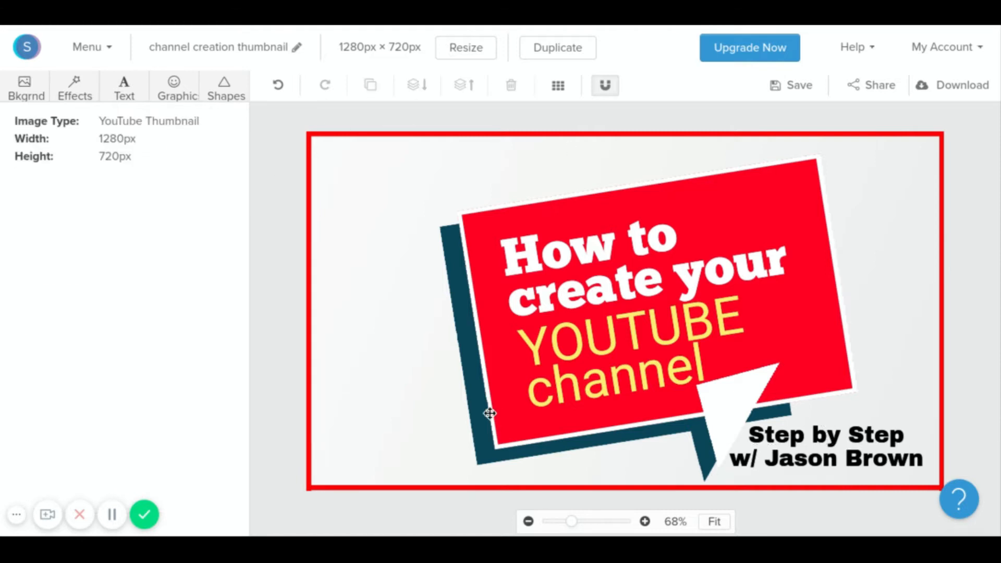
Give the background a blue overlay of 50, saturation 54 and contrast -15, with hue and blur at 0.
click(78, 94)
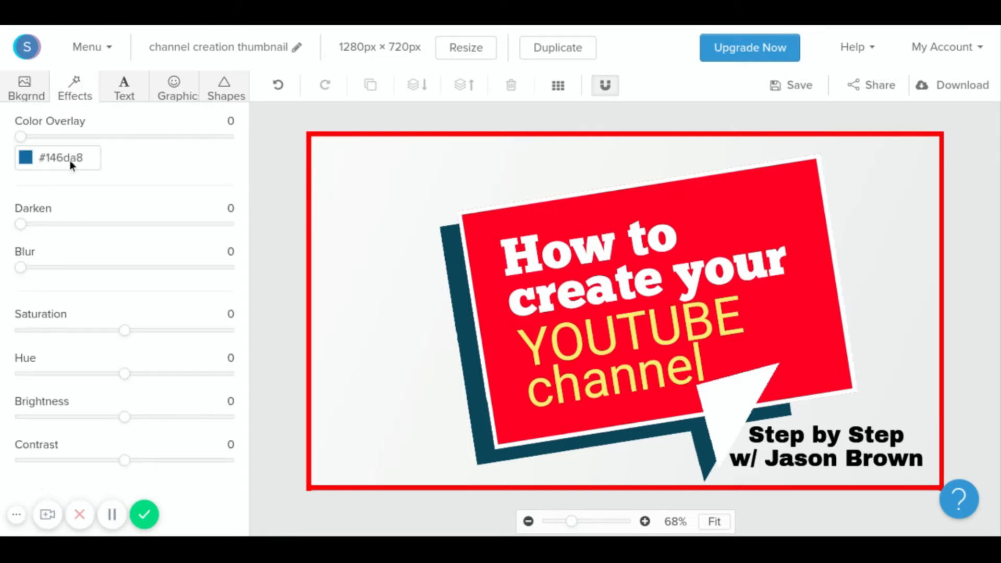
drag(19, 141, 123, 148)
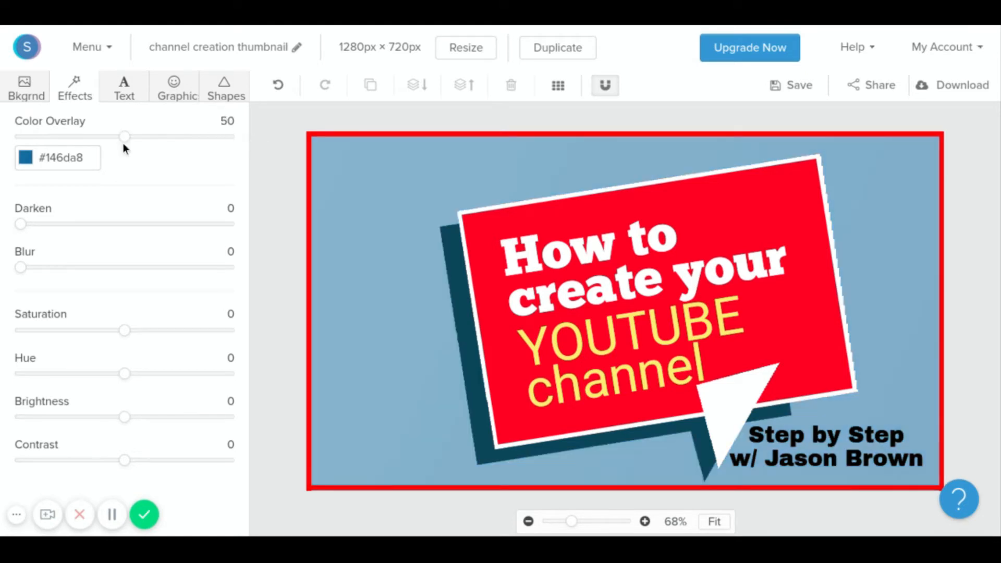
drag(123, 332, 181, 337)
drag(123, 461, 112, 466)
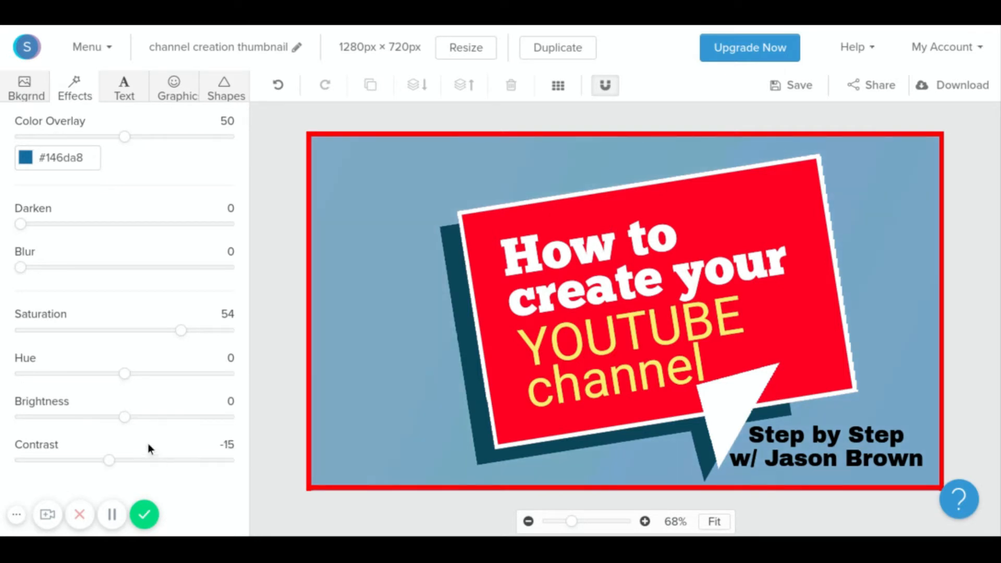
mouse_move(127, 382)
mouse_down()
mouse_move(208, 403)
mouse_move(5, 414)
mouse_move(126, 384)
mouse_up()
mouse_move(21, 266)
mouse_down()
mouse_move(235, 280)
mouse_move(3, 265)
mouse_up()
click(13, 90)
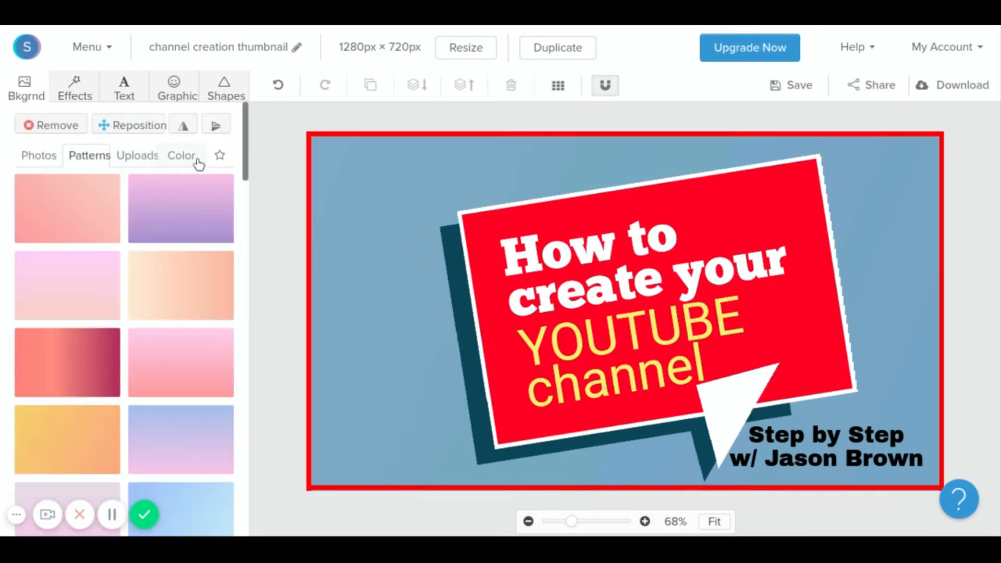
Search stock photos for 'youtube' and set the social-media app icons photo as background.
click(180, 165)
click(131, 158)
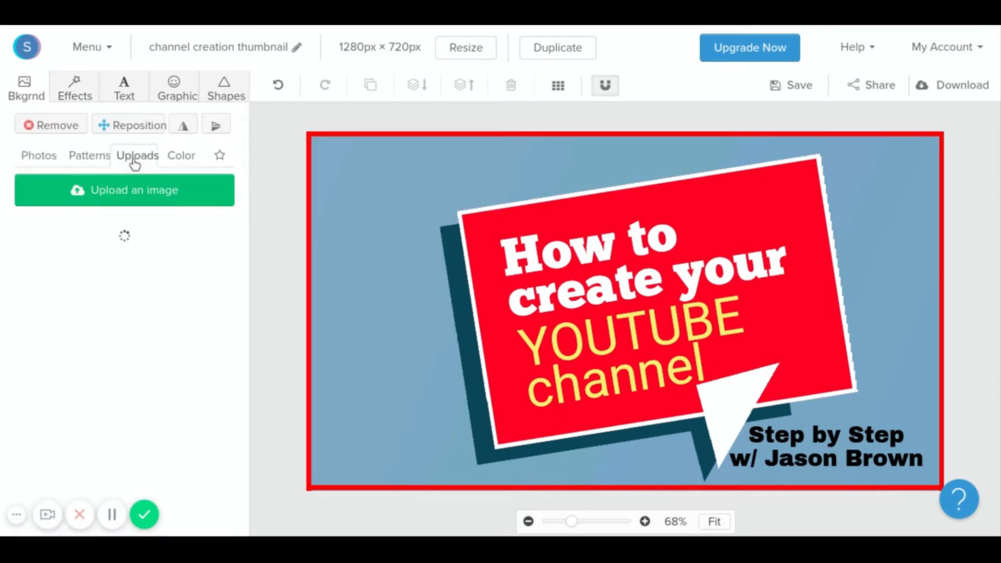
click(44, 163)
mouse_move(246, 132)
mouse_down()
mouse_move(246, 175)
mouse_move(247, 130)
mouse_up()
click(71, 185)
text(youtube)
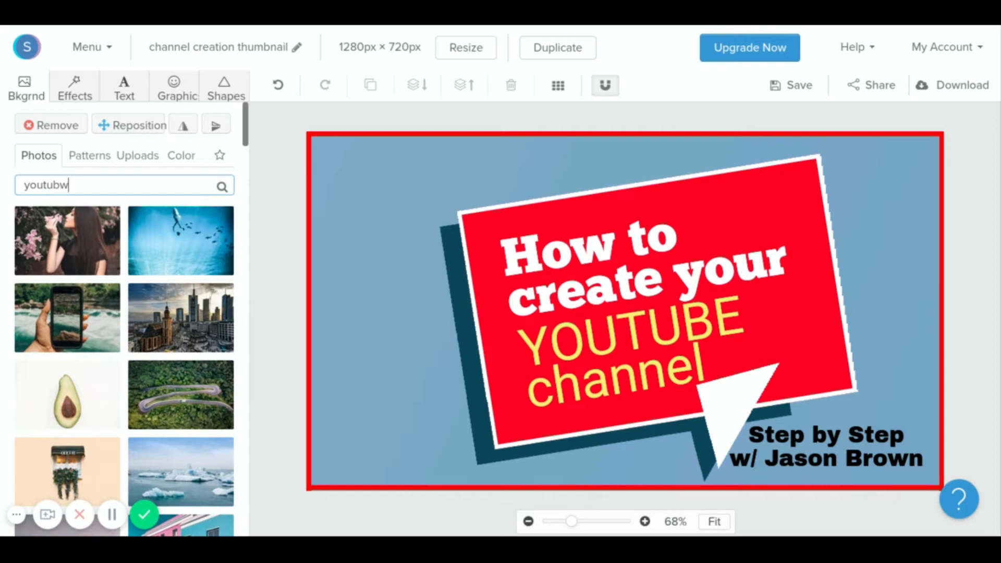
key(Return)
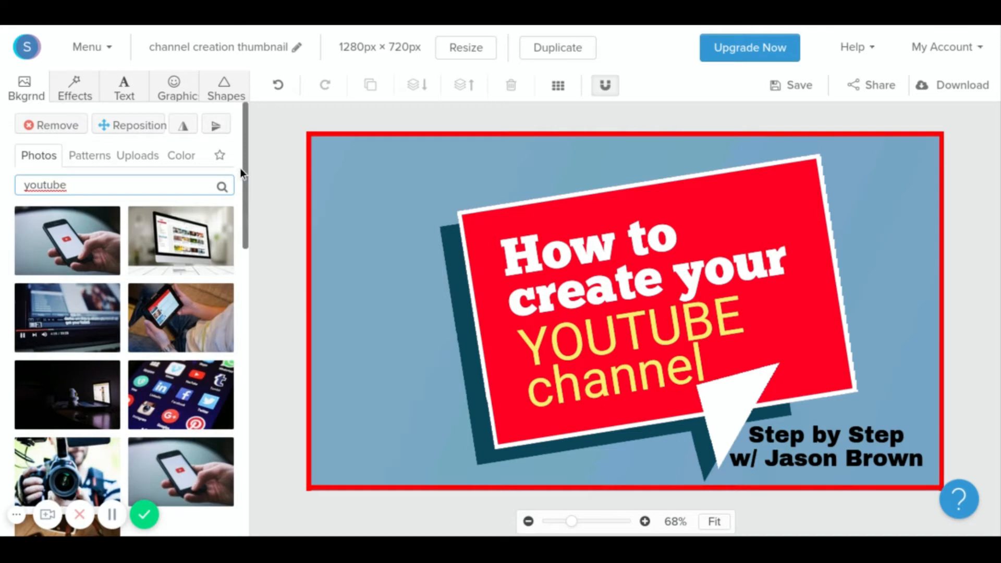
drag(246, 148, 251, 221)
click(158, 361)
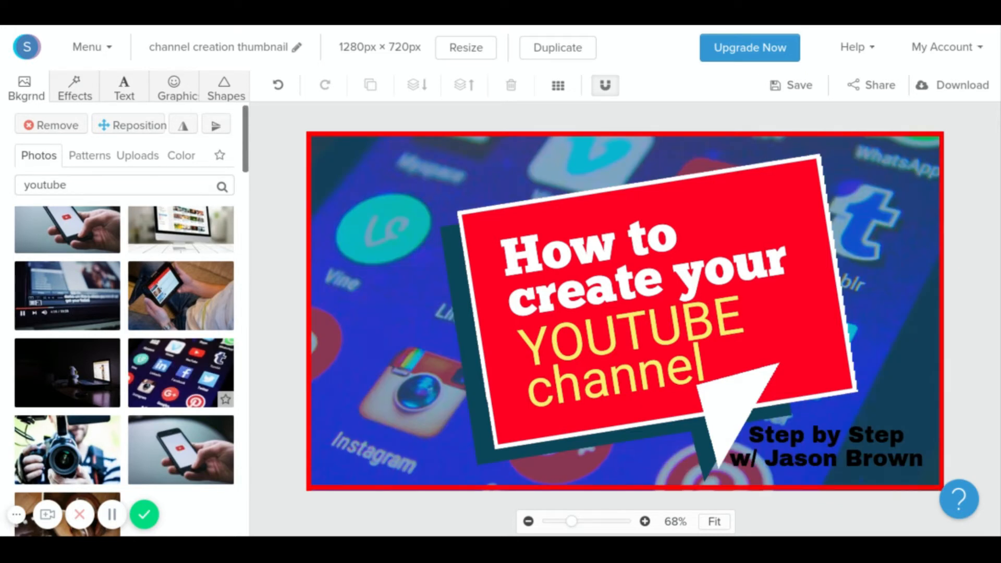
Lower the photo's saturation to 14 and blue overlay to 27, and shift the red bubble left.
click(73, 92)
drag(180, 340, 140, 333)
drag(126, 138, 80, 156)
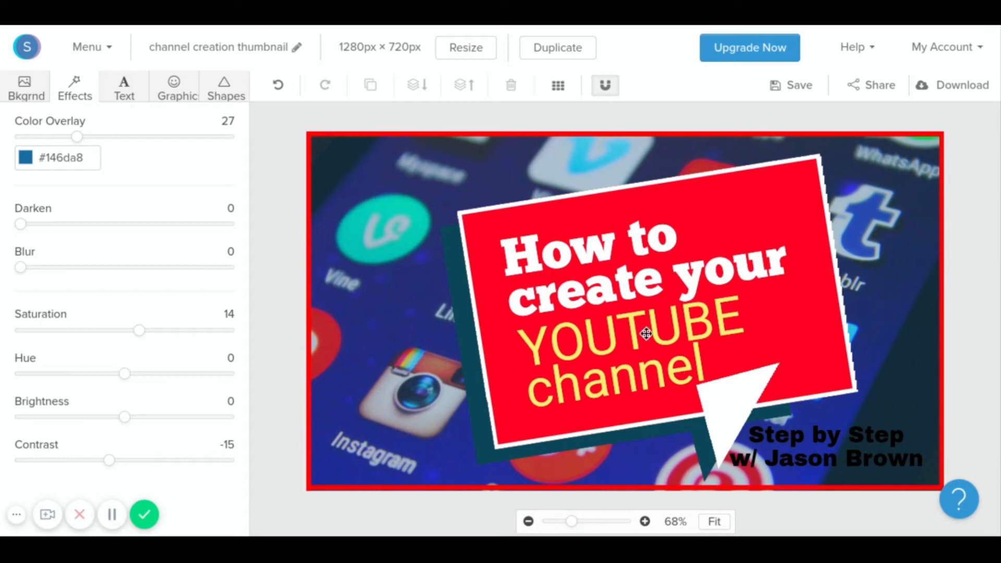
mouse_move(626, 208)
mouse_down()
mouse_move(498, 207)
mouse_move(472, 239)
mouse_move(541, 246)
mouse_move(577, 231)
mouse_move(561, 228)
mouse_move(651, 217)
mouse_move(614, 213)
mouse_move(615, 223)
mouse_up()
Nudge the red speech bubble slightly upward.
click(538, 184)
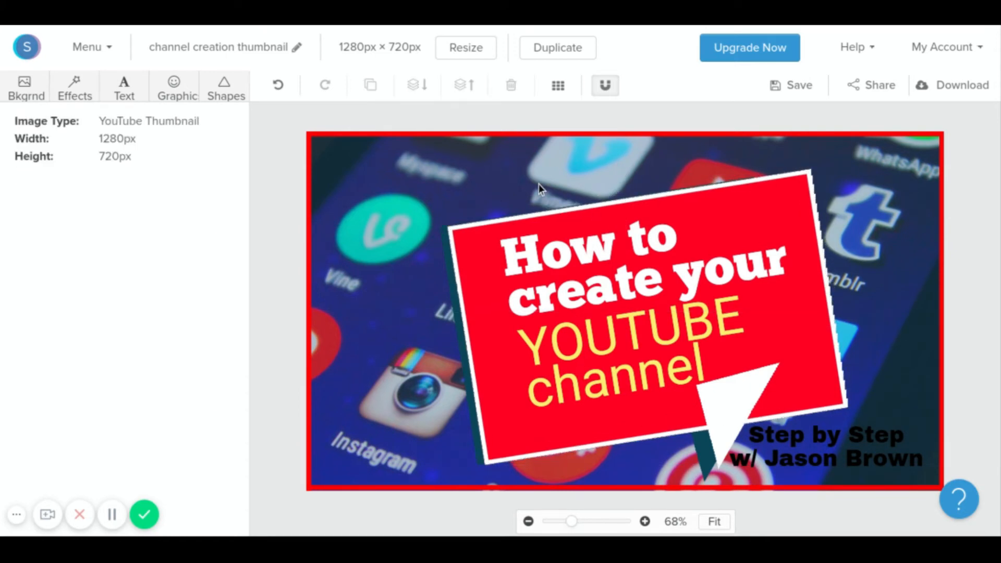
click(531, 228)
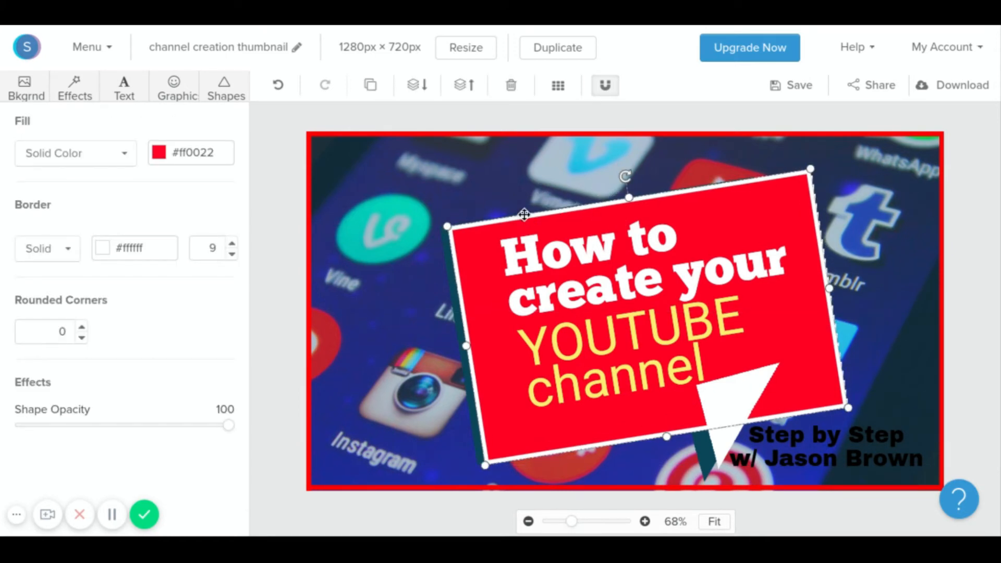
drag(546, 228, 547, 223)
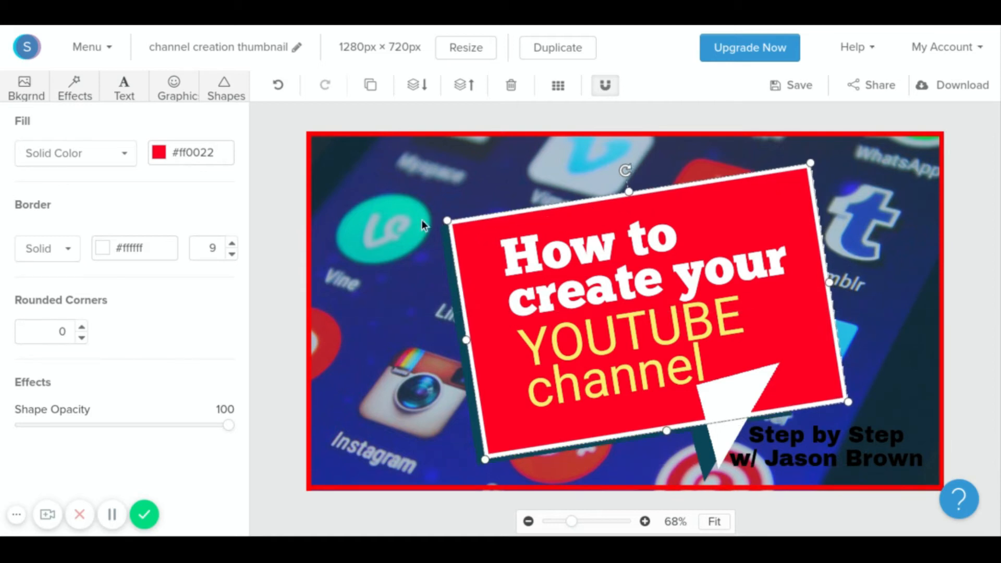
click(409, 237)
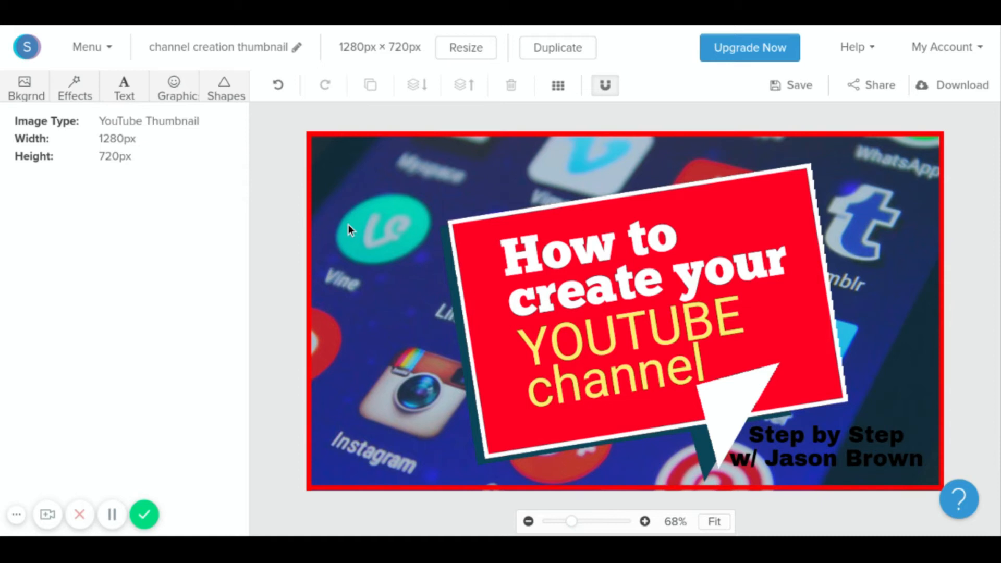
Preview the phone-in-hand photo as background, then return to the social-media app icons photo.
click(21, 92)
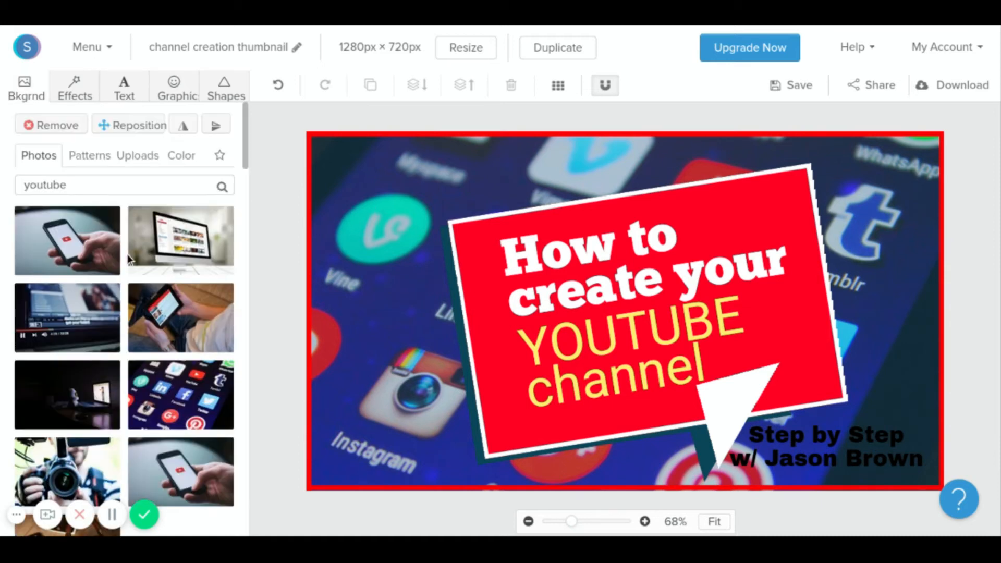
mouse_move(248, 139)
mouse_down()
mouse_move(243, 211)
mouse_move(248, 142)
mouse_up()
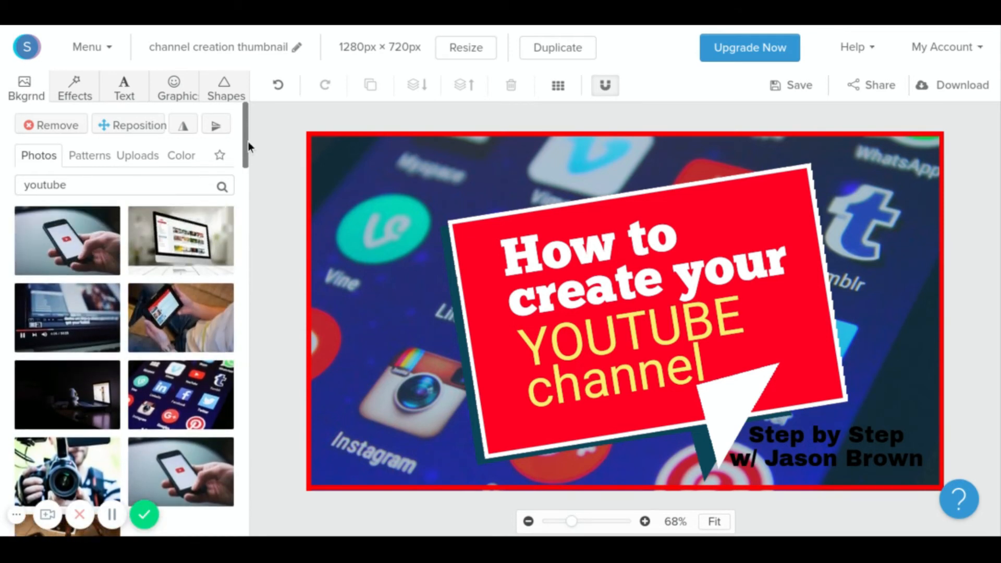
click(61, 256)
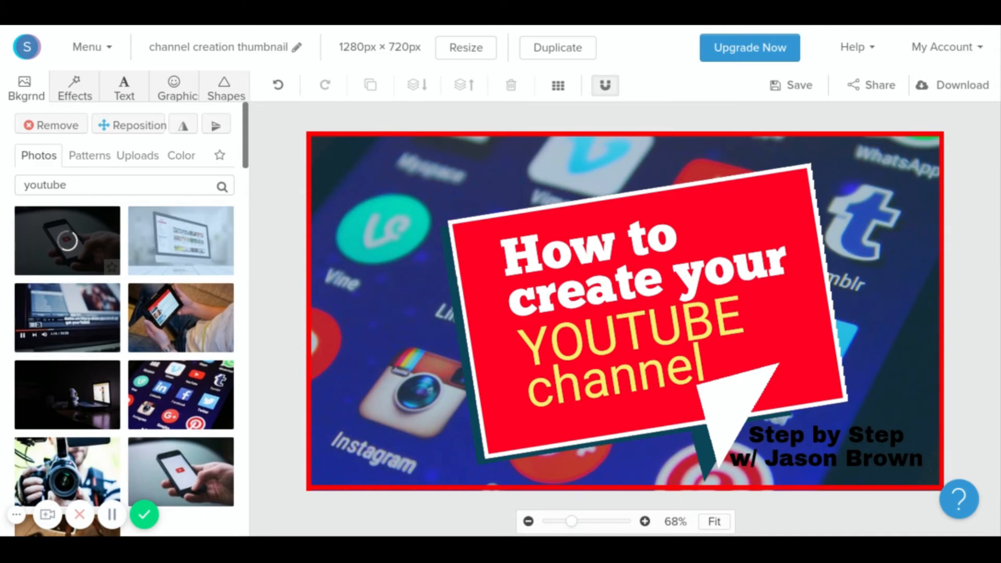
click(179, 403)
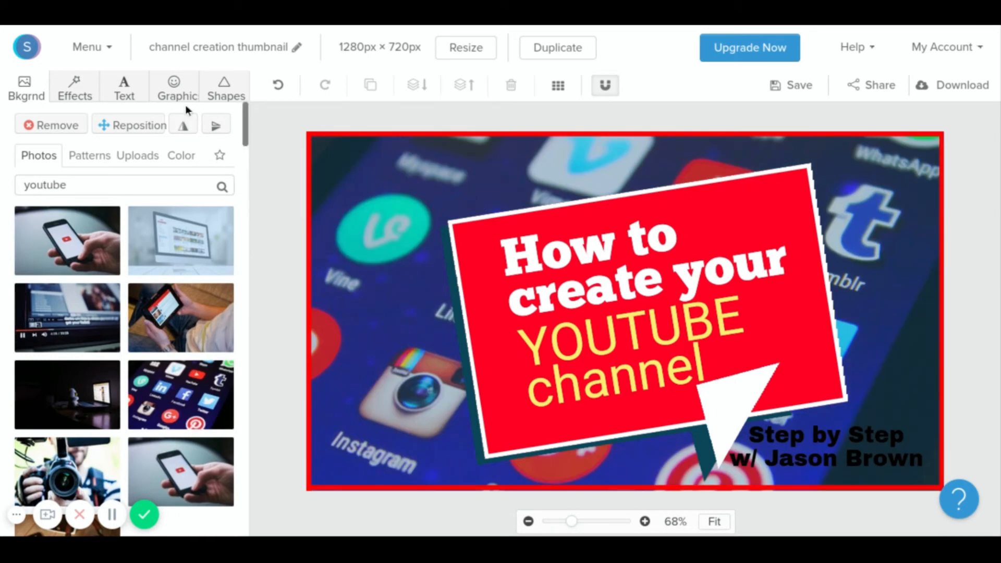
Scale up and reposition the app-icons background so the YouTube logo sits at the right.
click(132, 126)
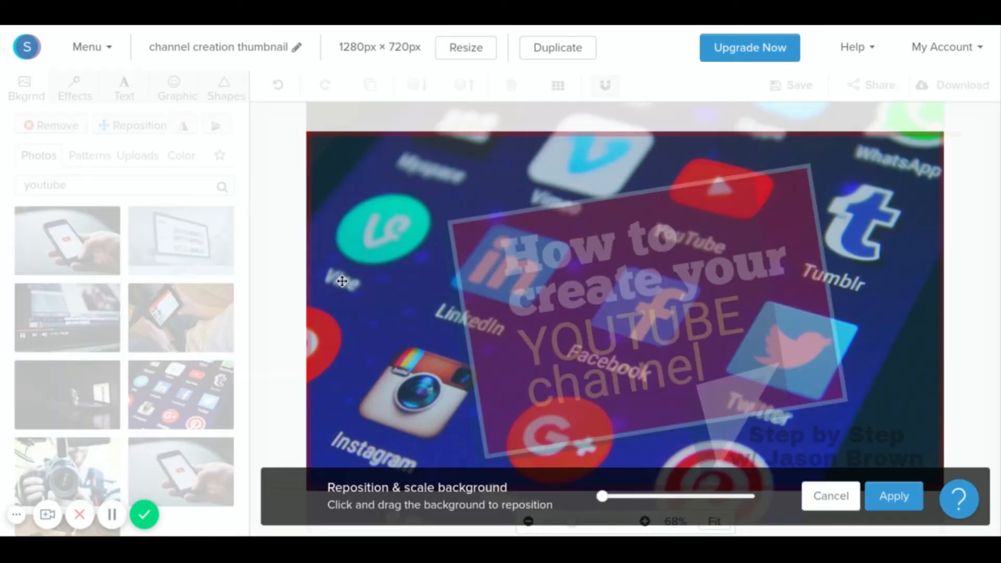
drag(368, 256, 509, 431)
drag(602, 496, 677, 522)
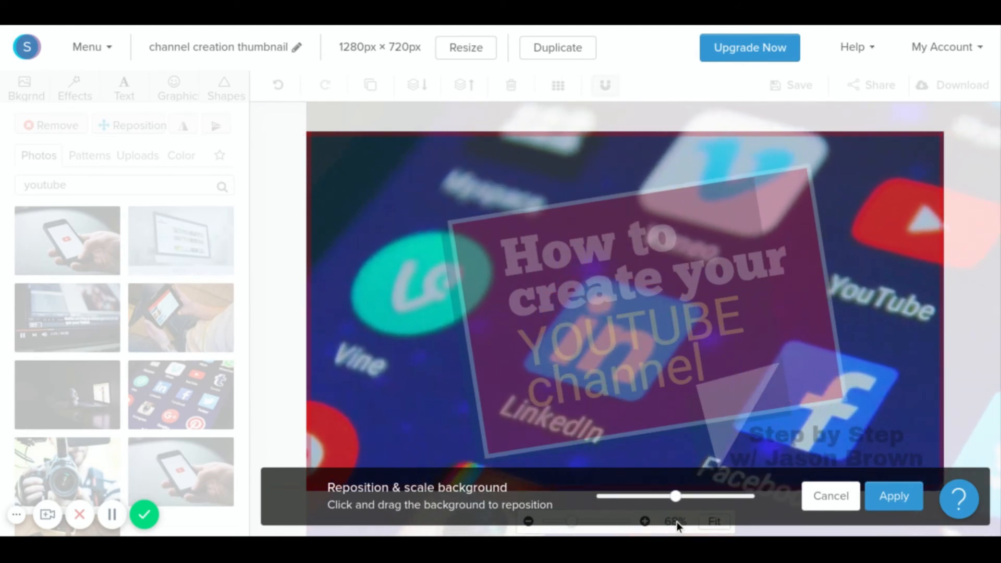
click(902, 508)
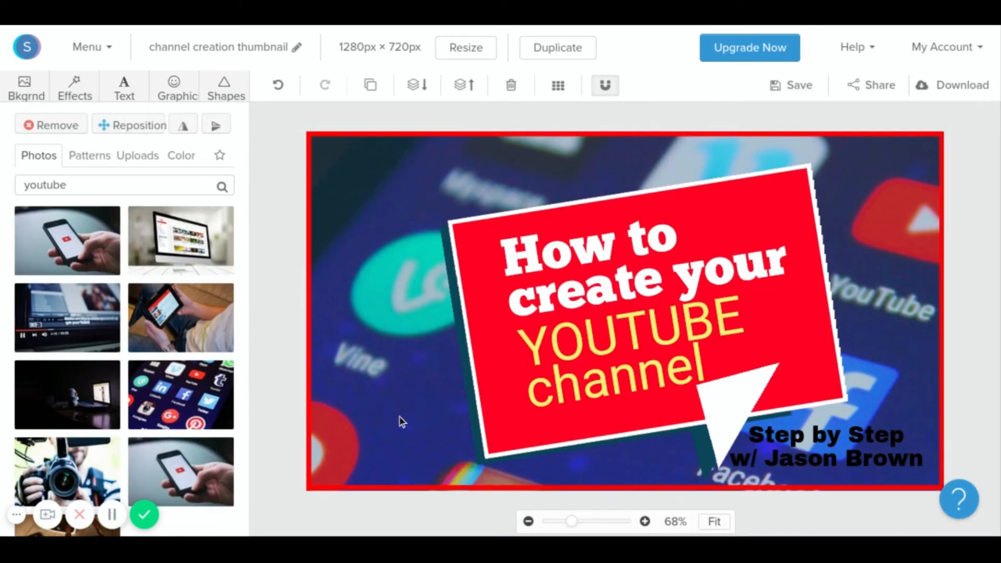
Set the background's color overlay to 0, saturation to 10 and contrast to -11.
click(77, 93)
drag(79, 138, 2, 133)
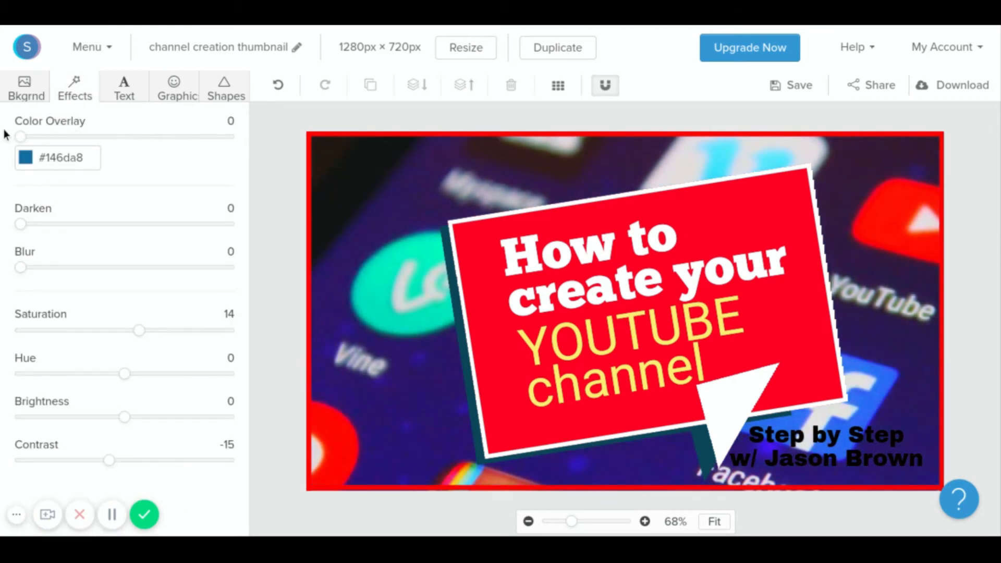
mouse_move(140, 340)
mouse_down()
mouse_move(125, 340)
mouse_move(135, 339)
mouse_up()
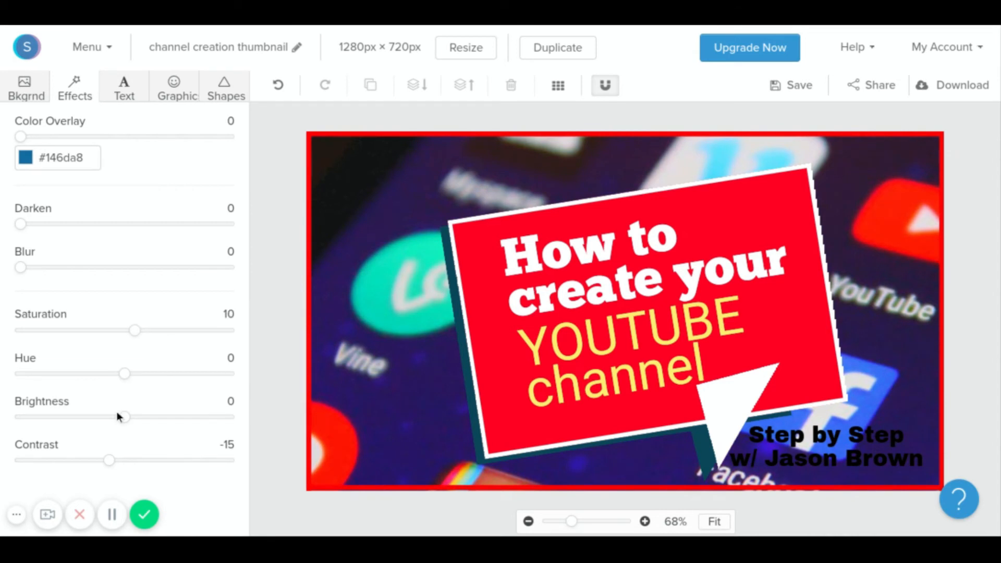
drag(111, 463, 114, 462)
Change the speech bubble's fill to red #ff001e.
click(476, 291)
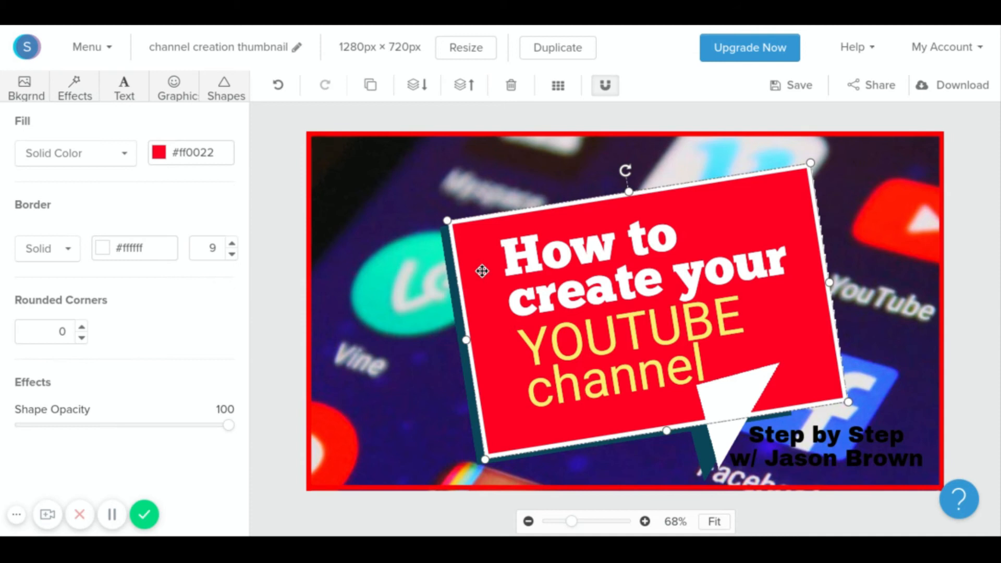
click(157, 152)
mouse_move(282, 246)
mouse_down()
mouse_move(282, 280)
mouse_move(284, 265)
mouse_move(239, 254)
mouse_move(241, 240)
mouse_move(204, 229)
mouse_move(194, 334)
mouse_move(182, 349)
mouse_move(237, 335)
mouse_move(329, 346)
mouse_move(338, 264)
mouse_move(346, 239)
mouse_move(352, 271)
mouse_move(361, 267)
mouse_move(365, 238)
mouse_up()
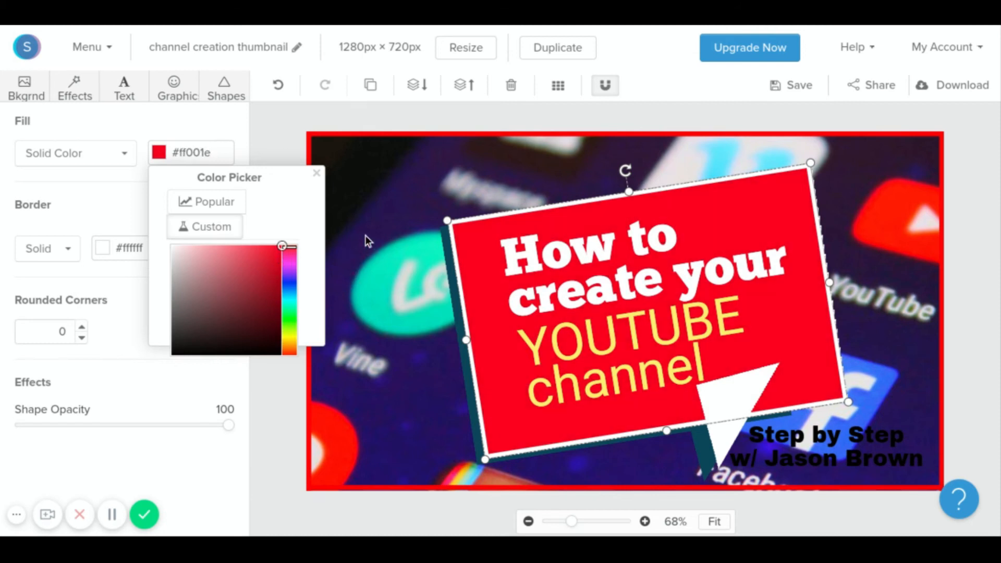
Try darker and olive-yellow shades for the 'YOUTUBE channel' text color.
click(283, 137)
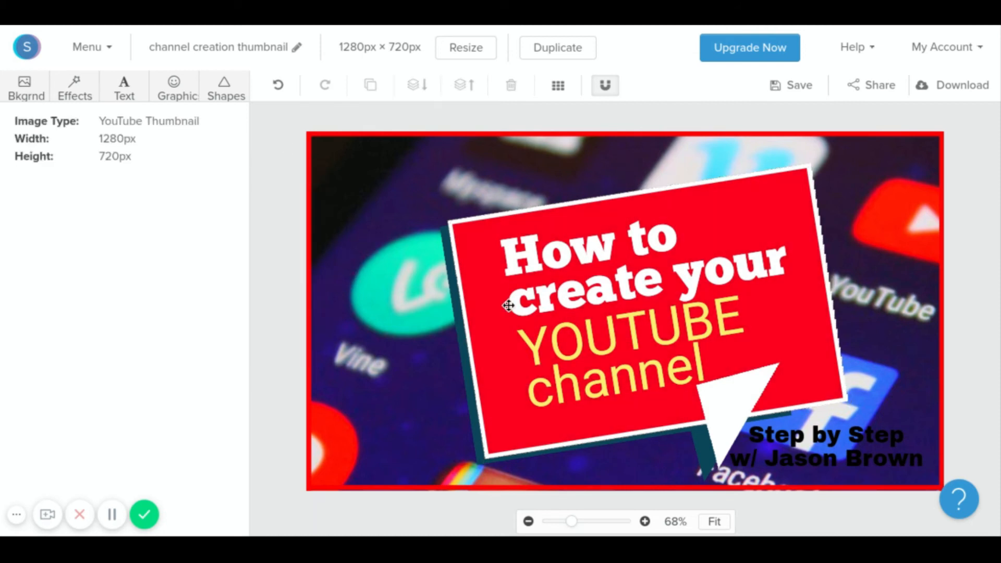
click(563, 342)
click(157, 227)
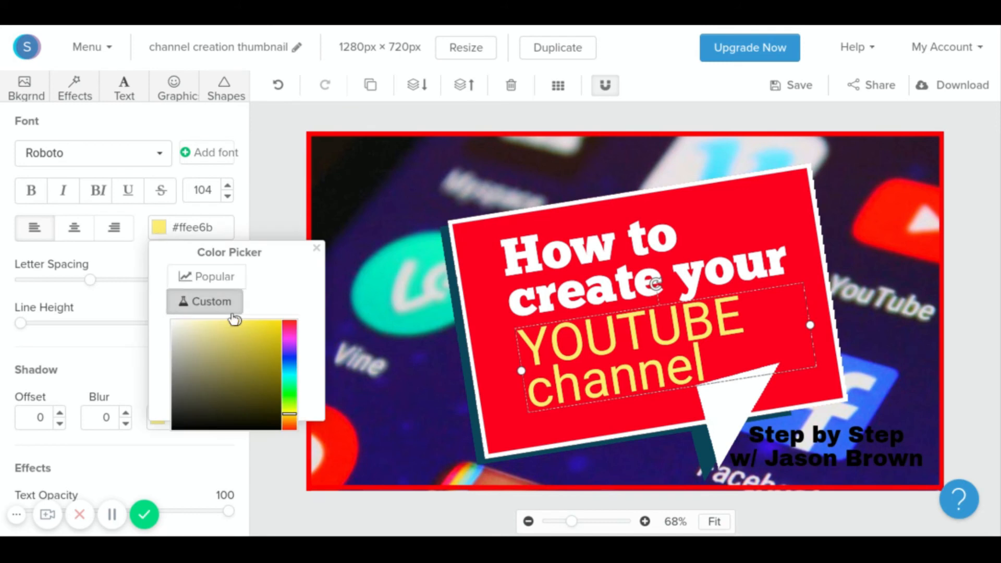
mouse_move(237, 320)
mouse_down()
mouse_move(181, 394)
mouse_move(262, 414)
mouse_move(314, 317)
mouse_up()
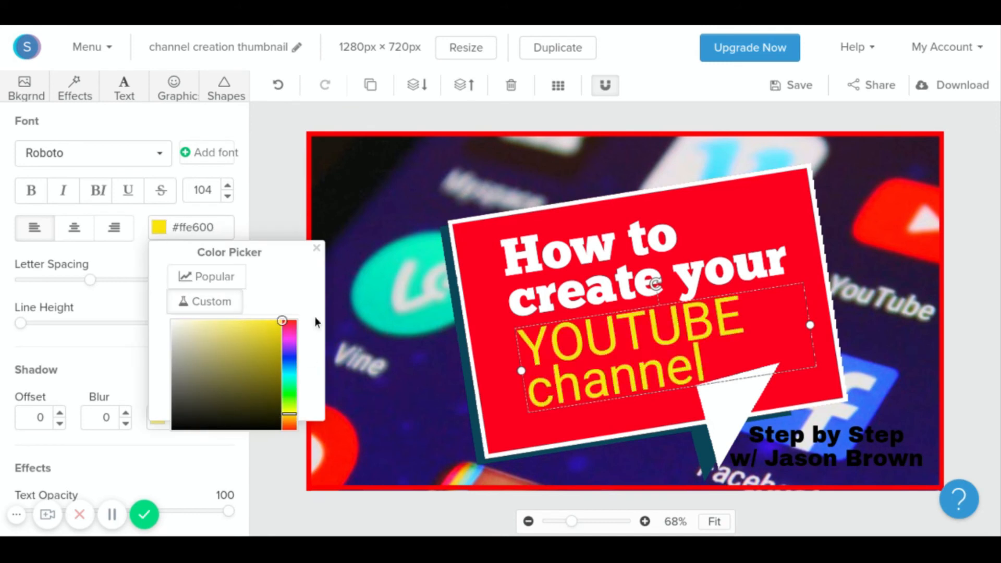
mouse_move(290, 414)
mouse_down()
mouse_move(289, 322)
mouse_move(290, 421)
mouse_move(286, 340)
mouse_move(131, 312)
mouse_move(308, 312)
mouse_move(279, 357)
mouse_move(280, 398)
mouse_up()
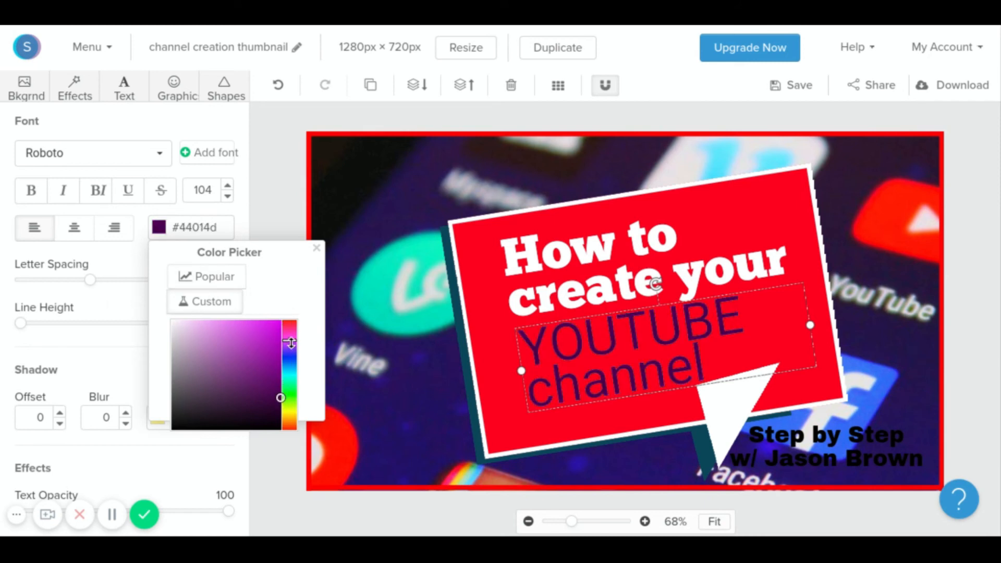
mouse_move(291, 341)
mouse_down()
mouse_move(290, 417)
mouse_move(284, 305)
mouse_move(283, 343)
mouse_move(284, 323)
mouse_up()
click(293, 215)
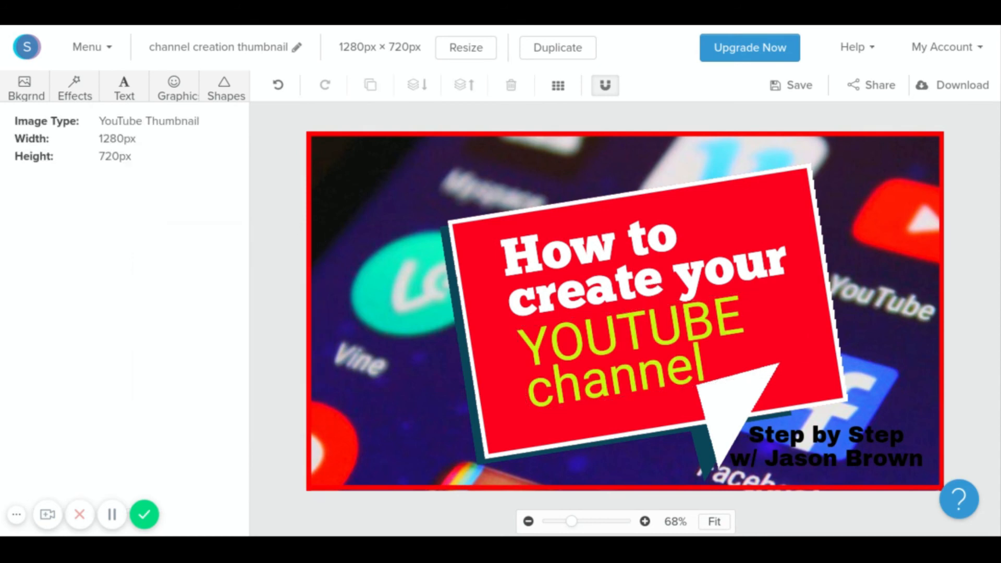
Settle the 'YOUTUBE channel' text on golden yellow #ffc524.
click(646, 377)
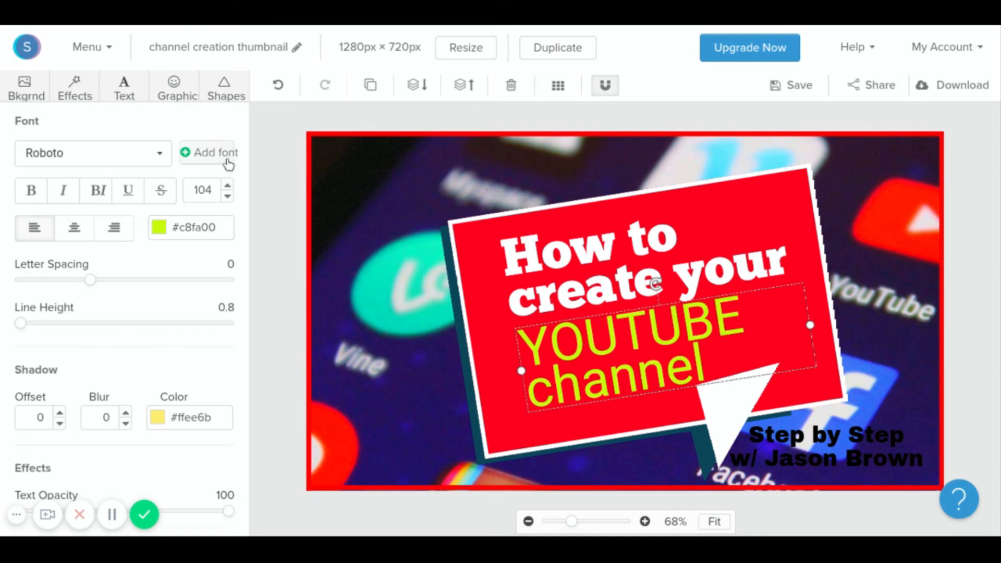
click(257, 178)
click(573, 380)
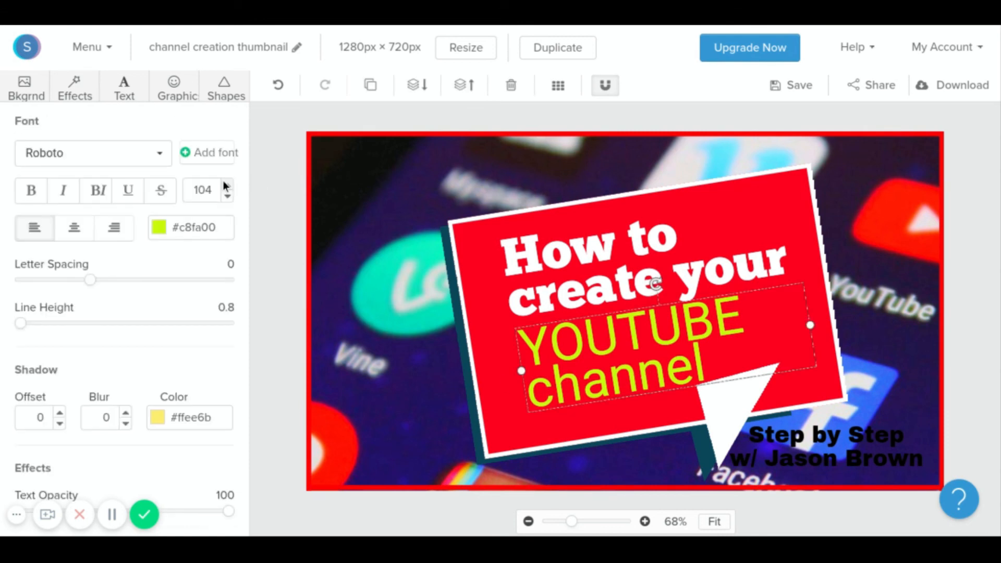
click(157, 229)
drag(289, 408, 286, 412)
mouse_move(281, 323)
mouse_down()
mouse_move(246, 313)
mouse_move(284, 320)
mouse_move(275, 348)
mouse_move(283, 320)
mouse_up()
drag(266, 309, 258, 308)
Download the thumbnail as a web-optimized JPG.
click(288, 199)
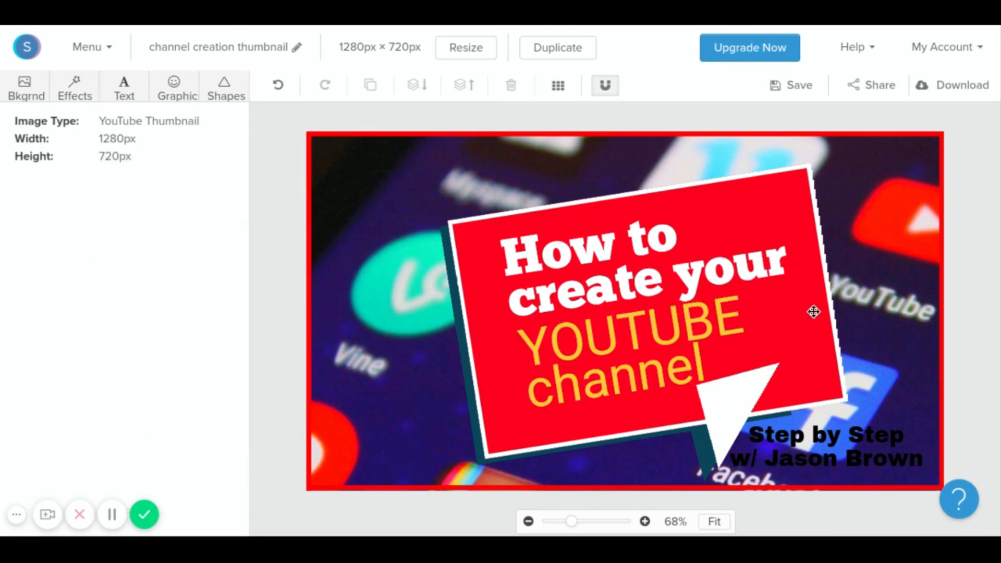
click(959, 92)
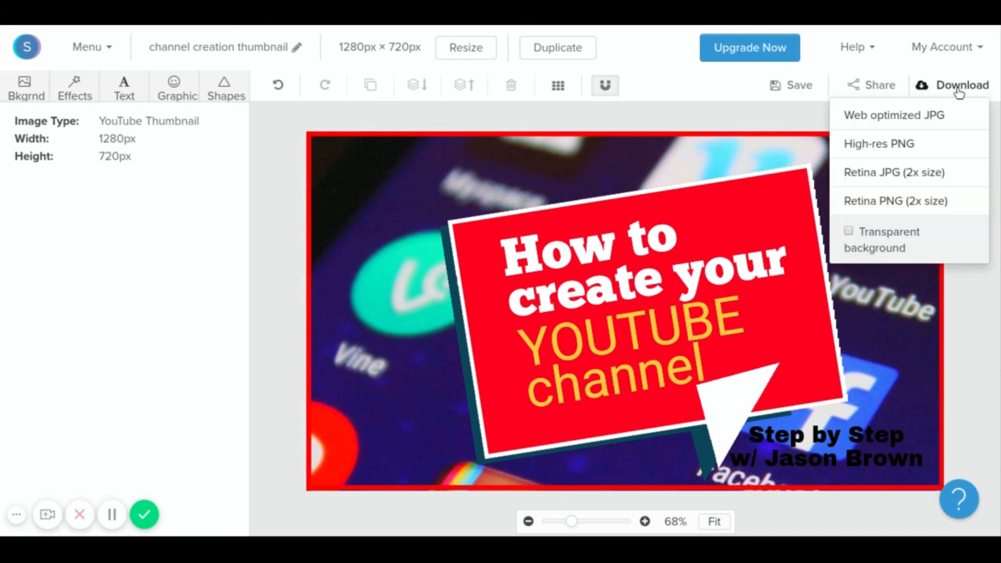
click(909, 117)
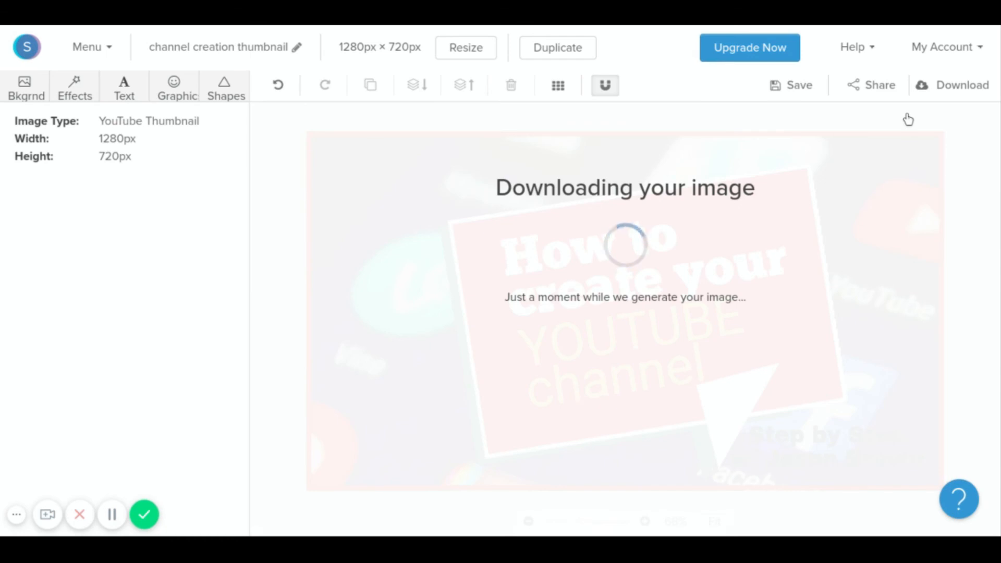